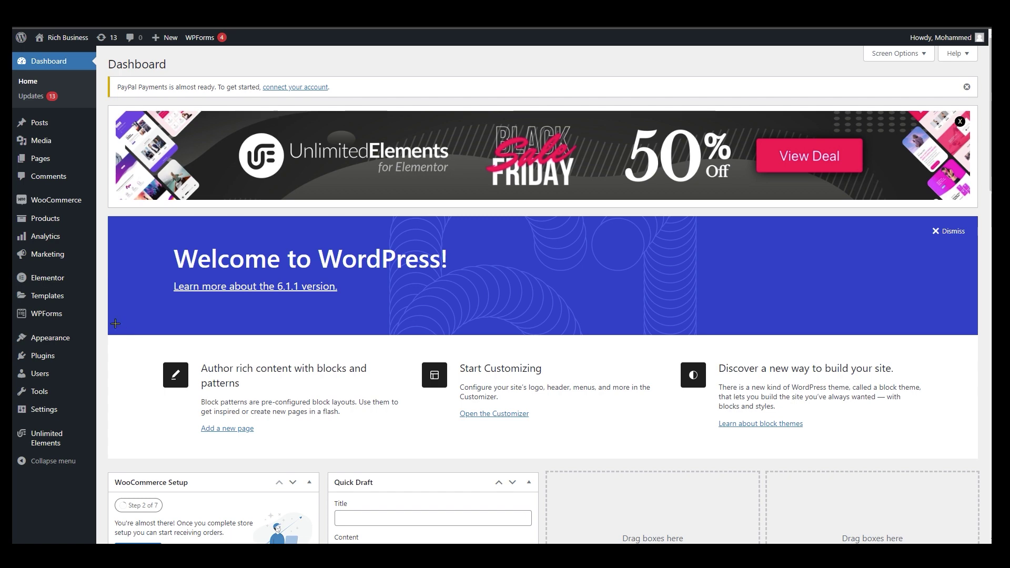
Step: Search the plugin directory for 'custom css plugin'
mouse_move(60, 277)
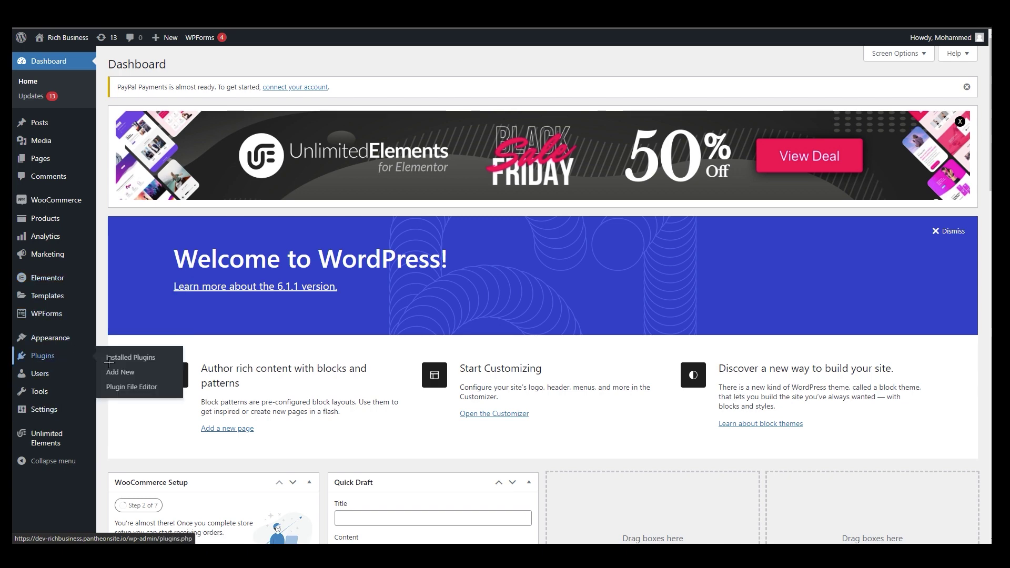
left_click(120, 371)
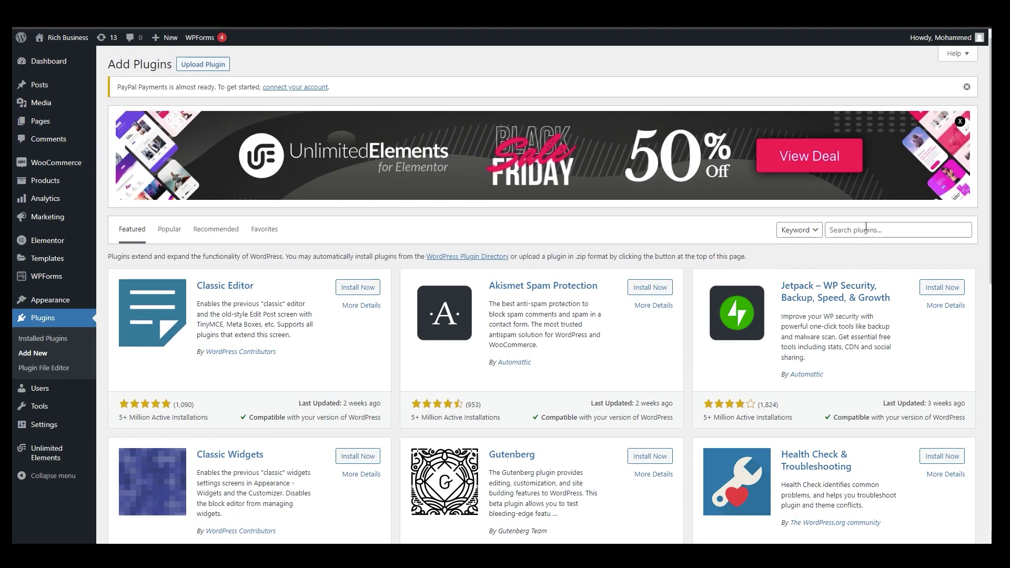
left_click(866, 227)
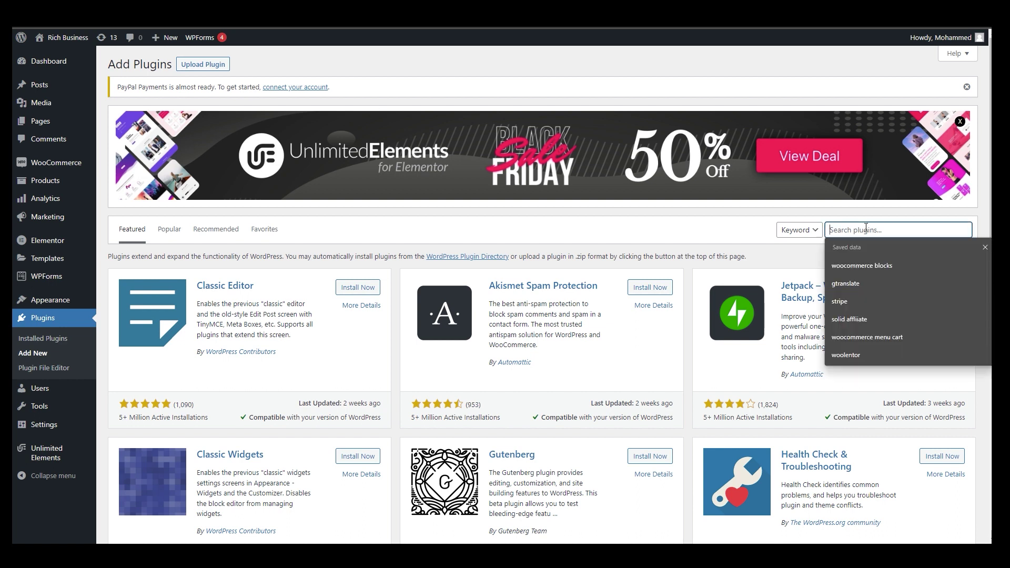
type("custom c")
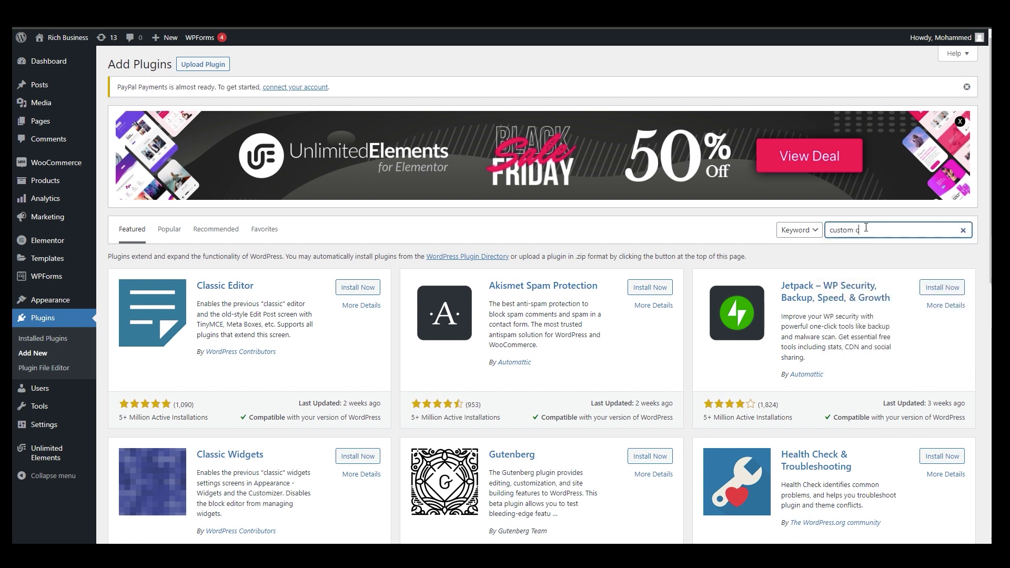
type("ss plugin")
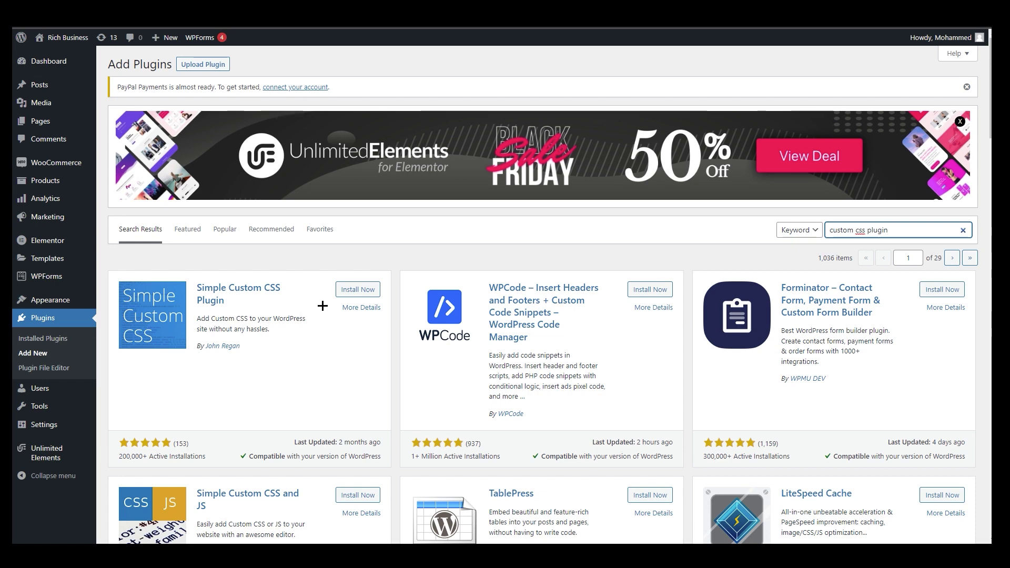
Step: Install and activate the WP Add Custom CSS plugin from the results
scroll(322, 305, "down", 4)
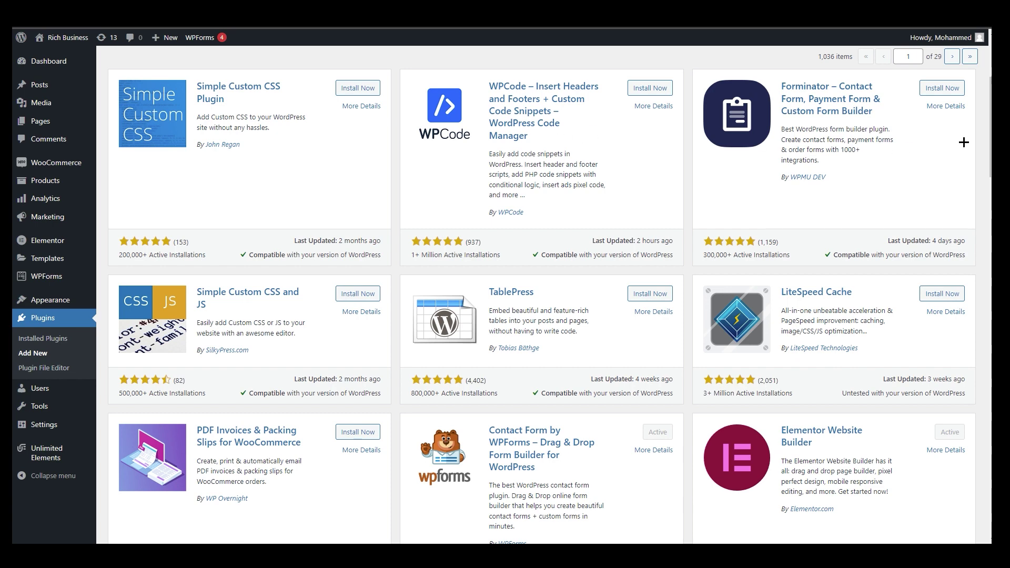
scroll(964, 142, "down", 5)
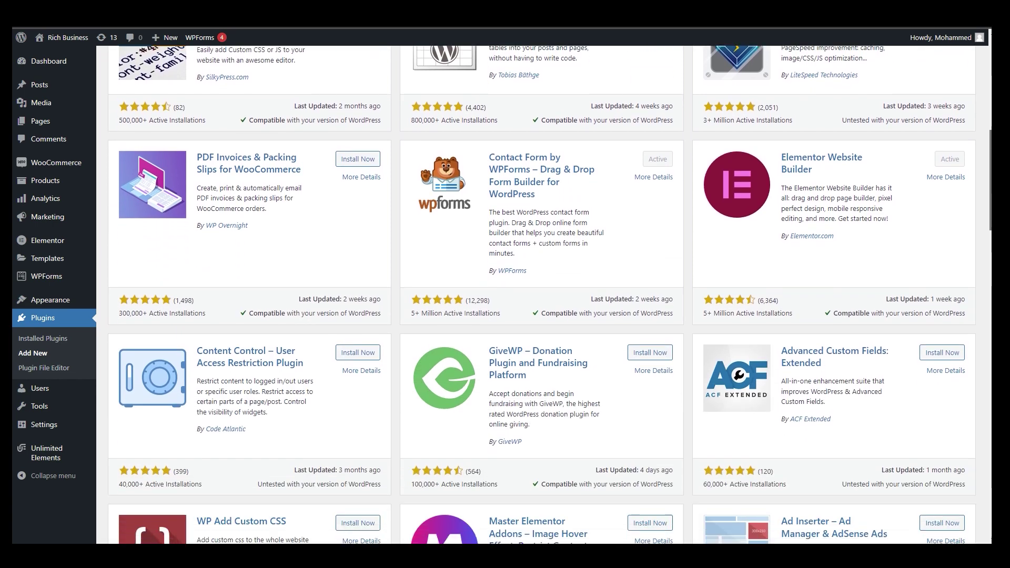
scroll(550, 294, "down", 5)
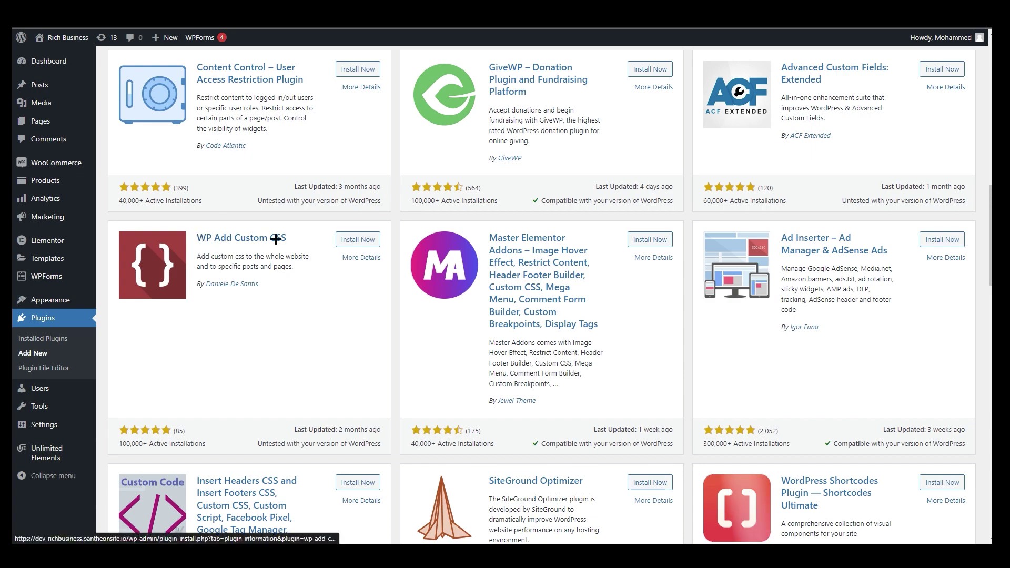
left_click(358, 242)
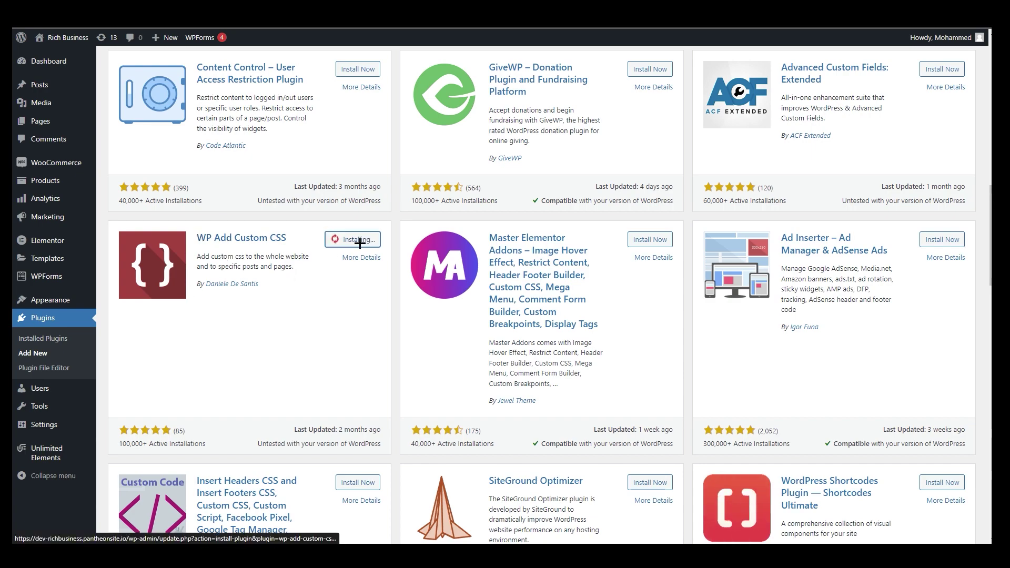
scroll(407, 238, "up", 7)
scroll(591, 289, "up", 5)
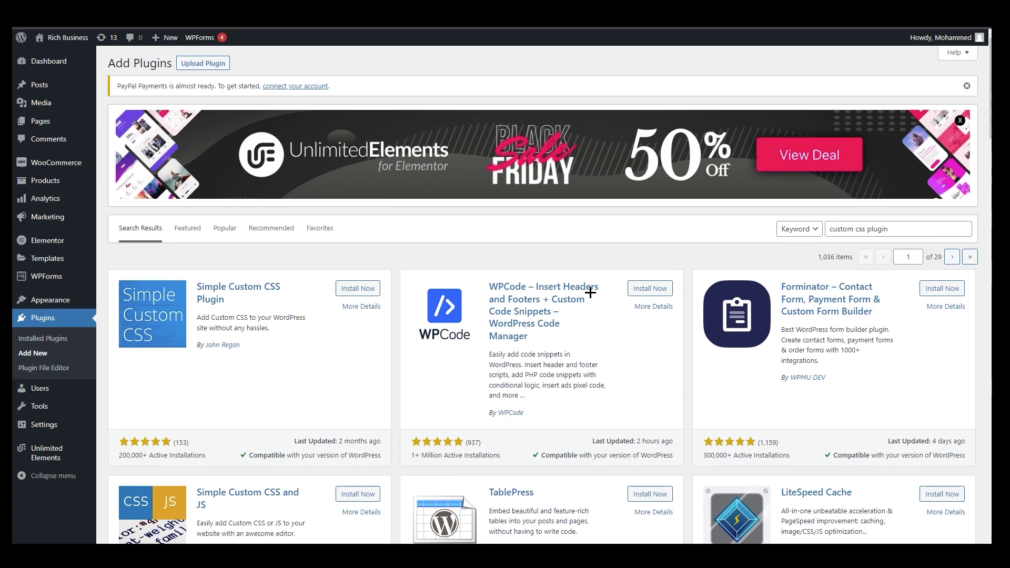
scroll(595, 331, "down", 8)
scroll(282, 400, "down", 5)
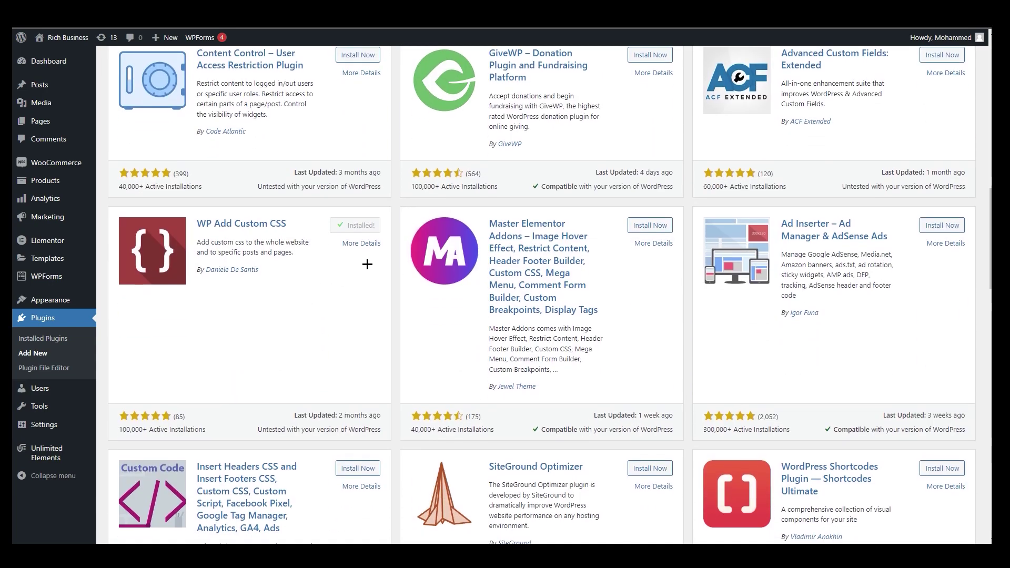
left_click(361, 226)
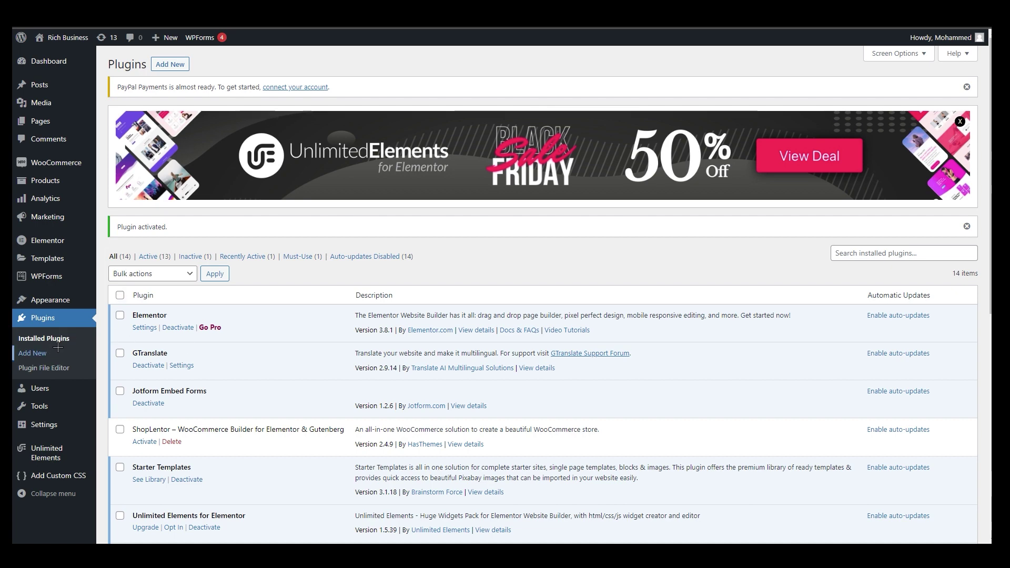
Step: Search Bing in a new tab for 'ELEMENTOR ADDON COMPONENTS'
key("ctrl+t")
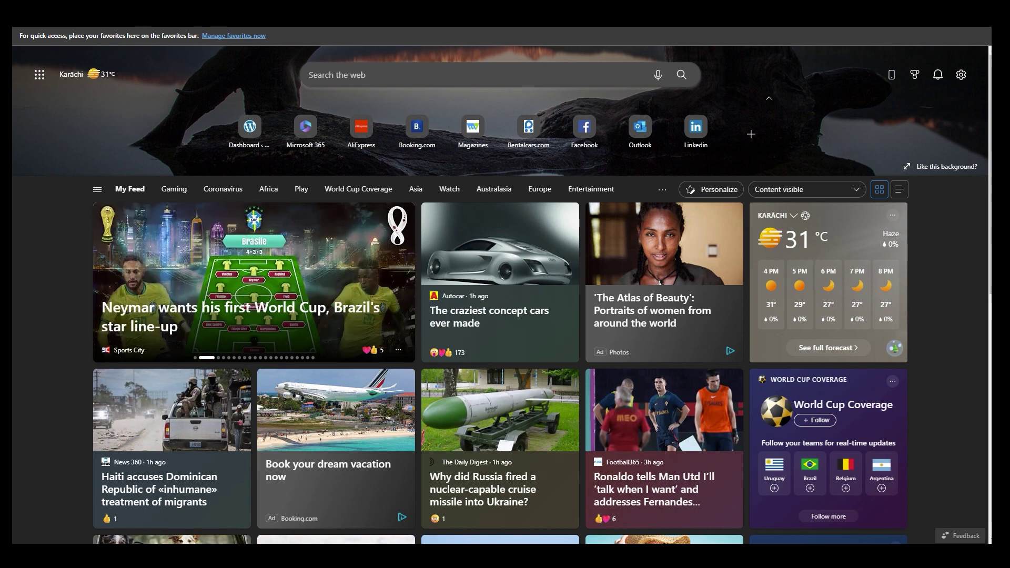
left_click(198, 27)
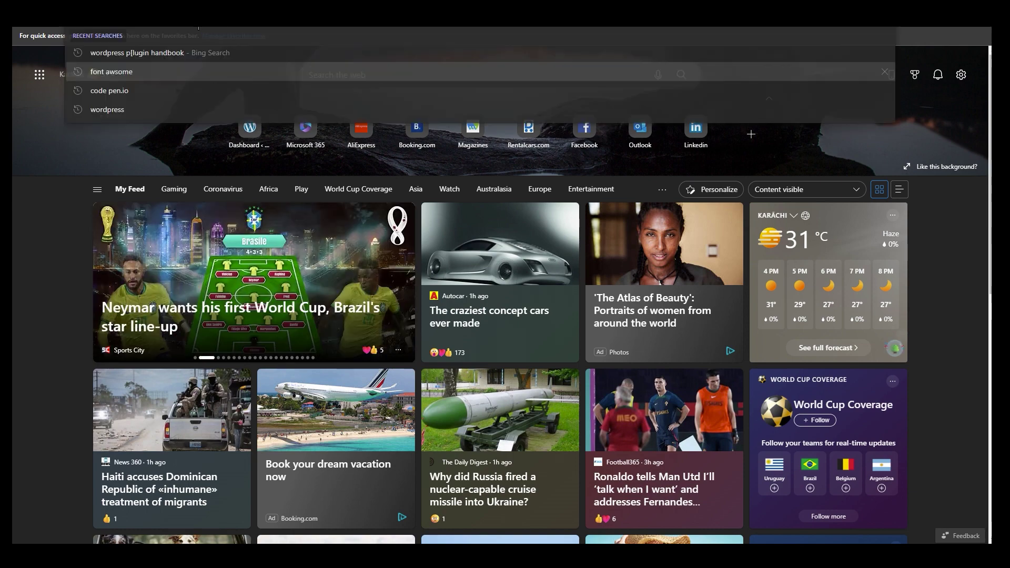
type("ELEMENTOR ADDON COMPONENTS")
key("Return")
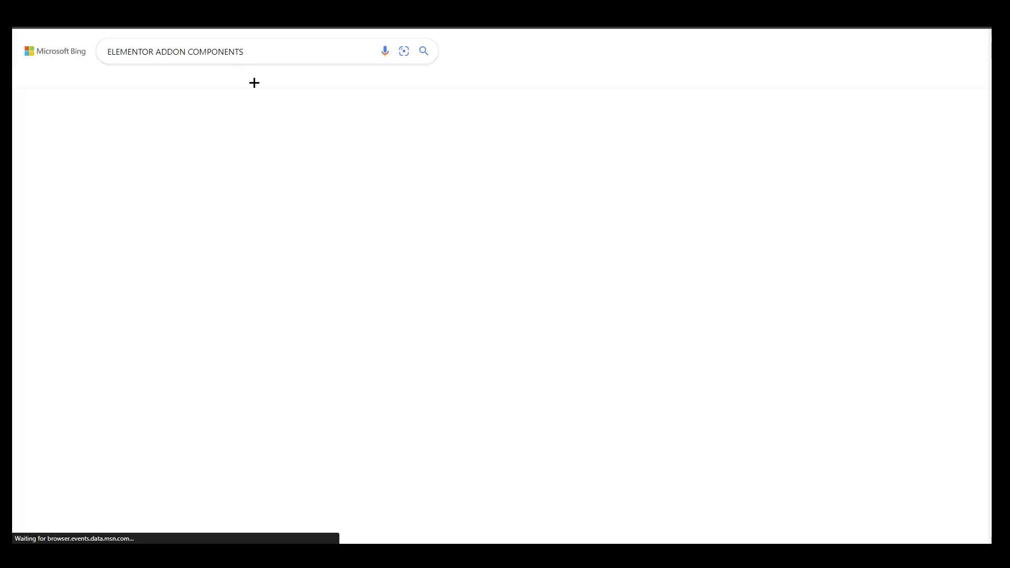
Step: Open the Elementor add-ons result, skim it, and return to the search results
scroll(220, 400, "down", 3)
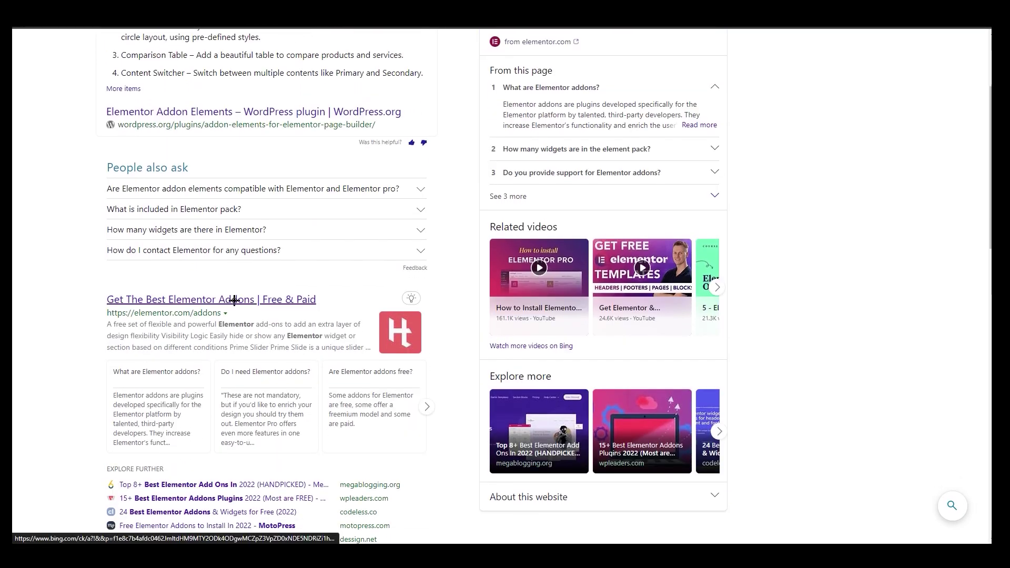
left_click(234, 299)
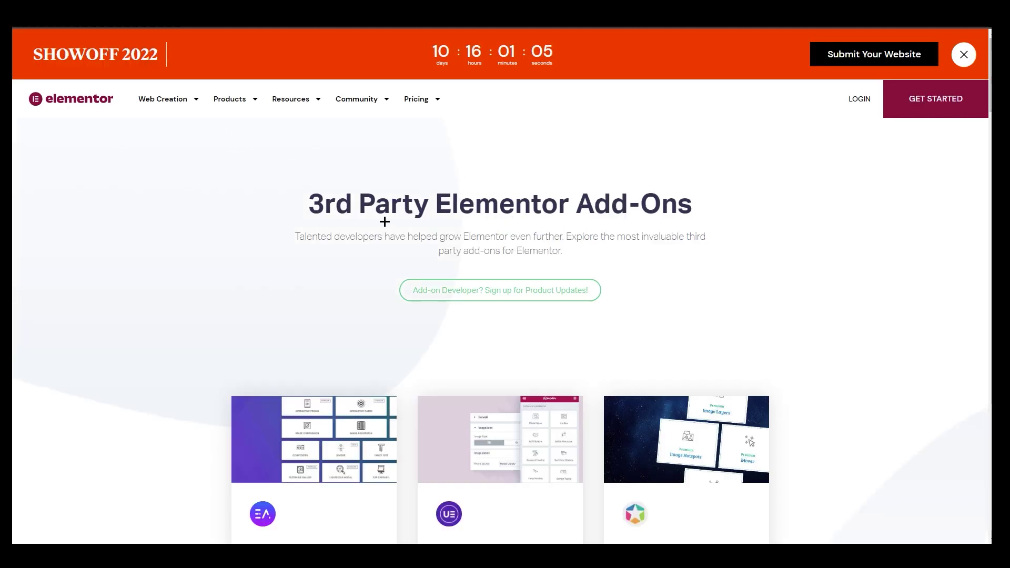
scroll(531, 333, "down", 5)
scroll(322, 286, "up", 3)
scroll(236, 296, "down", 6)
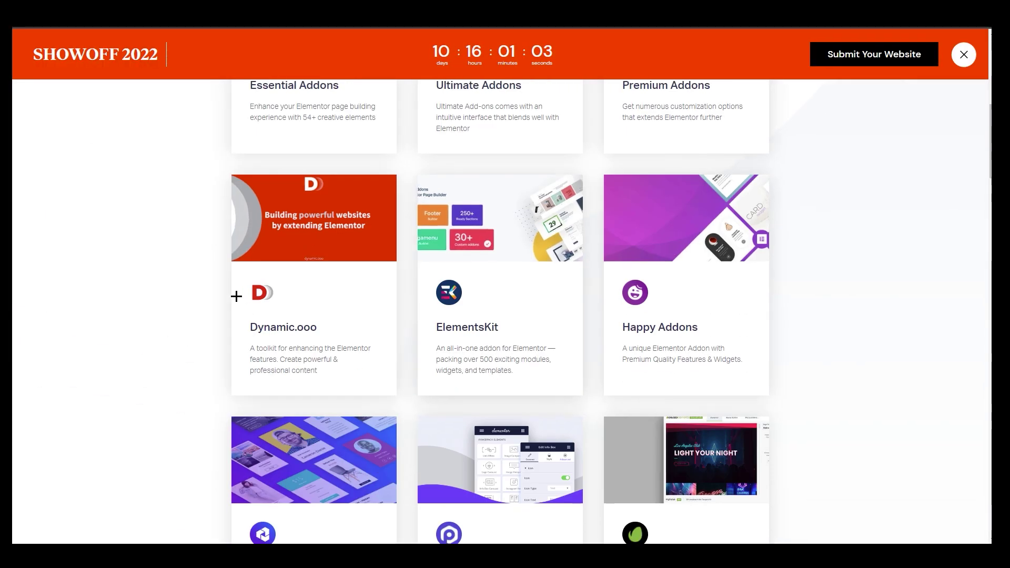
scroll(236, 296, "up", 6)
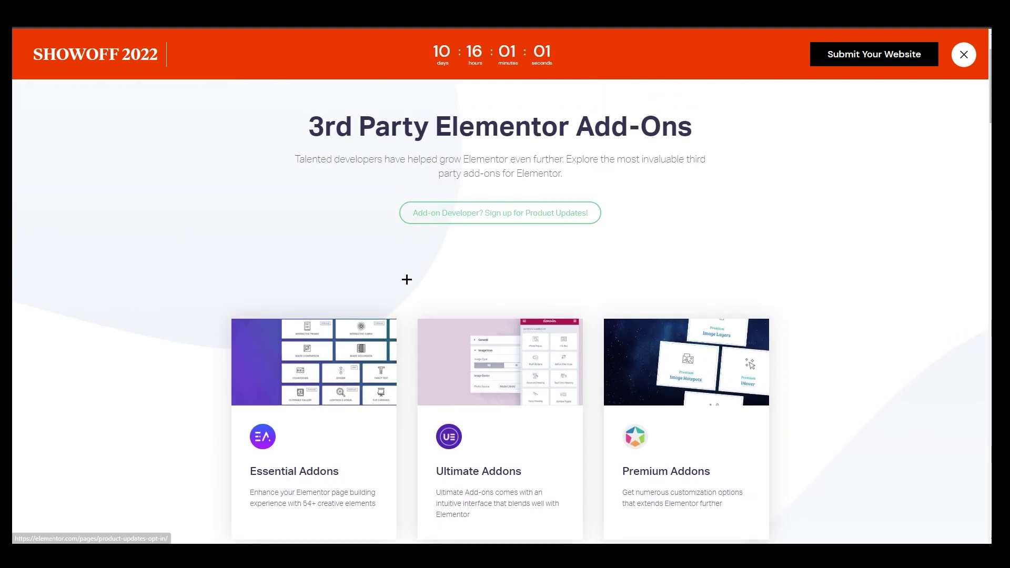
key("alt+Left")
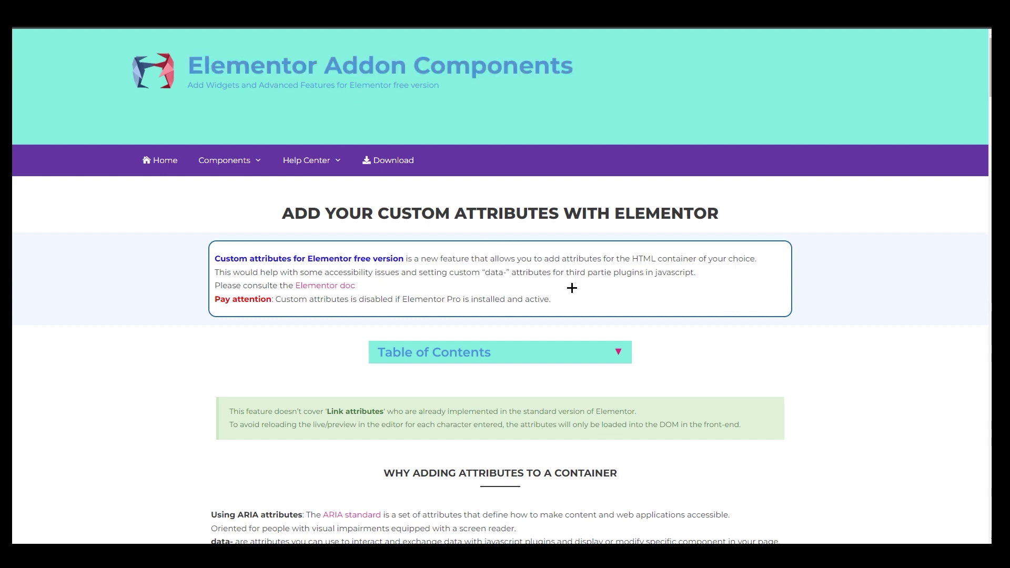
Step: Open the Elementor Addon Components plugin's download page
scroll(571, 288, "down", 9)
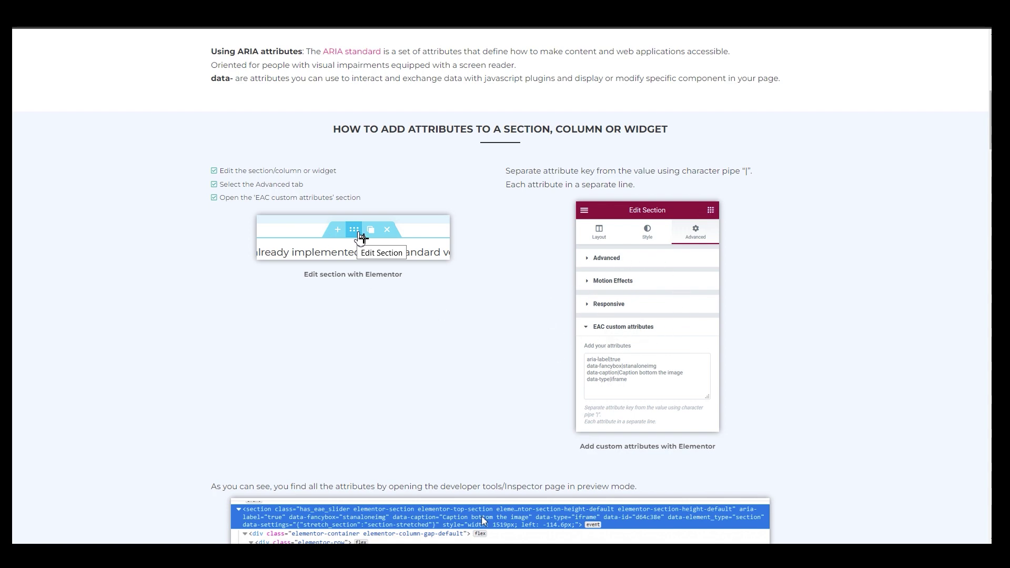
scroll(418, 337, "up", 4)
scroll(442, 336, "down", 4)
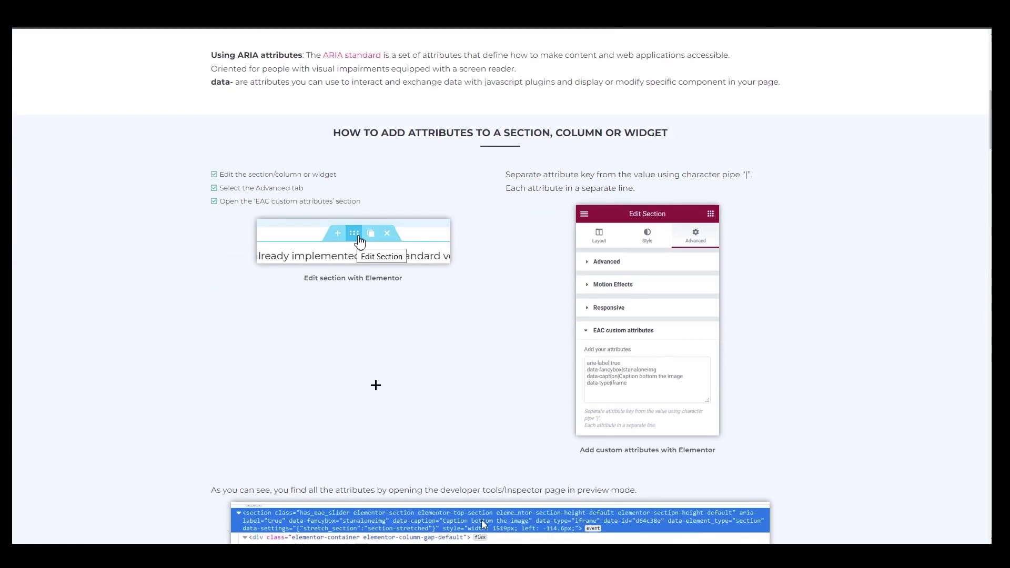
scroll(376, 382, "up", 8)
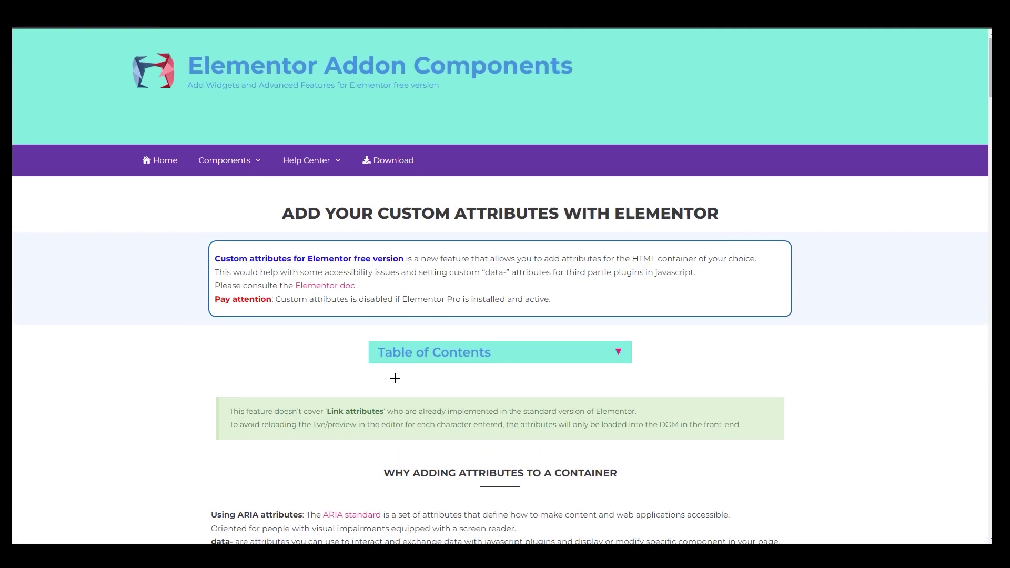
left_click(387, 167)
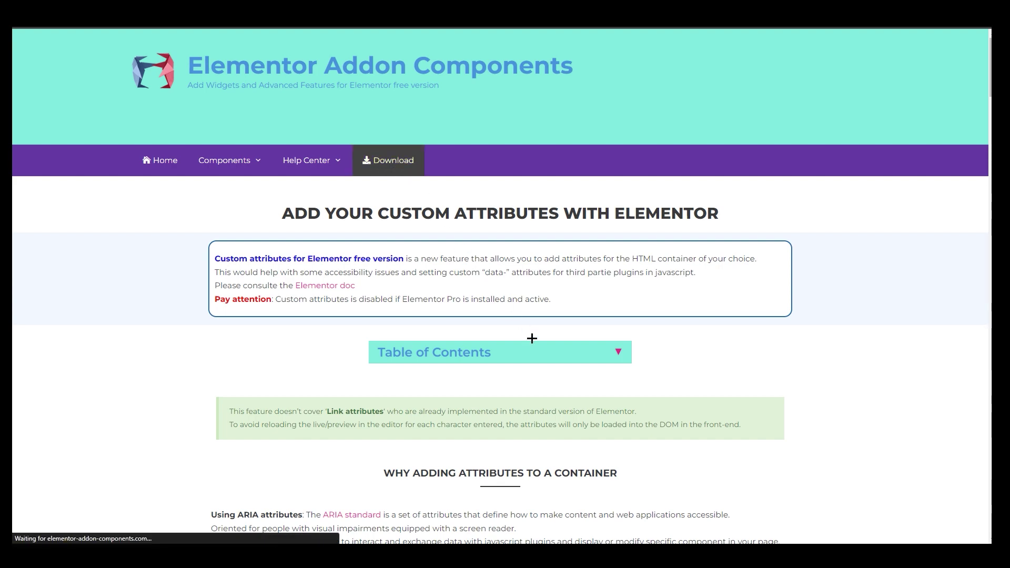
Step: Pass the reCAPTCHA check and download elementor-addon-components_v198.zip
scroll(288, 390, "down", 1)
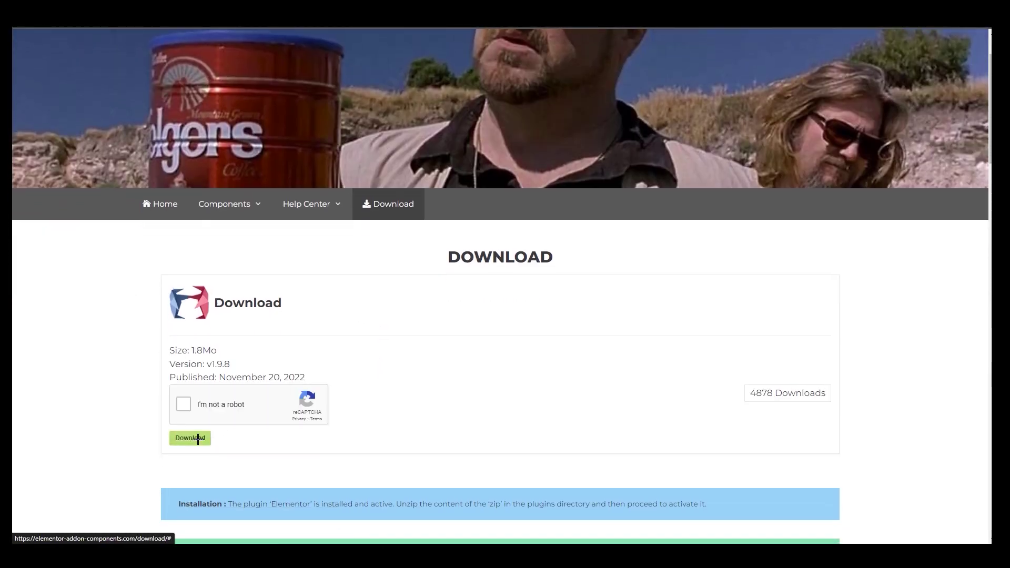
left_click(182, 404)
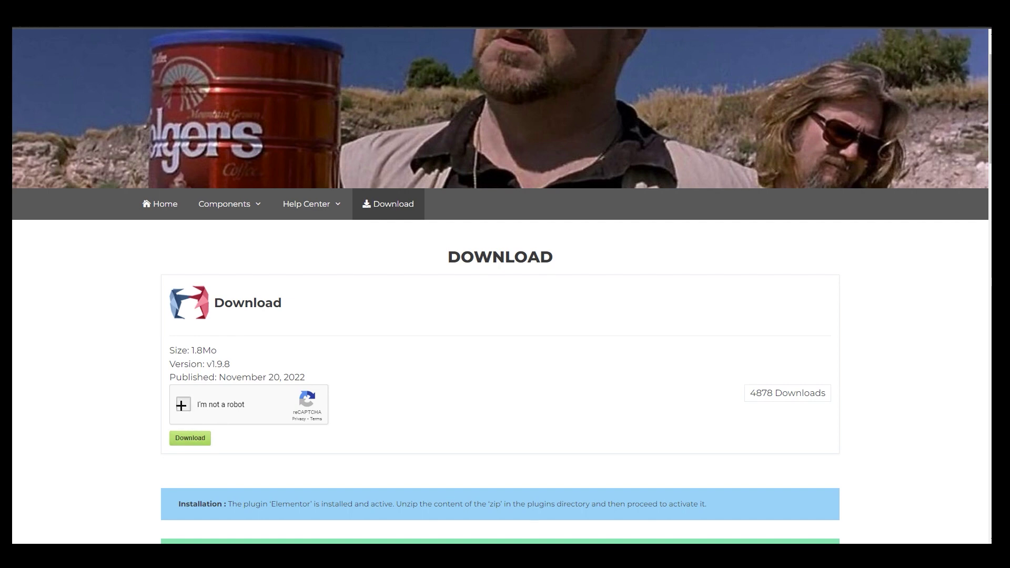
left_click(192, 439)
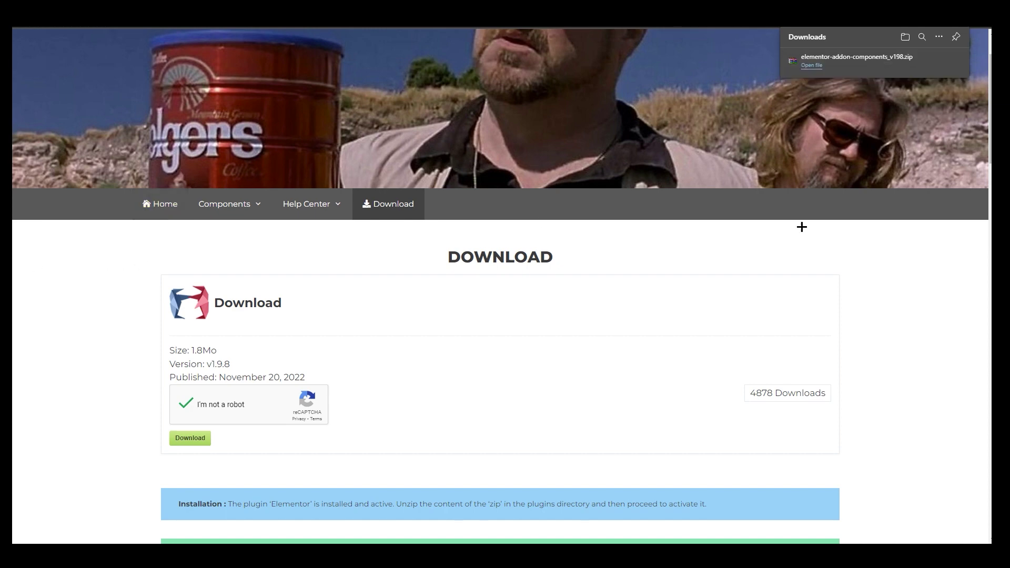
mouse_move(826, 67)
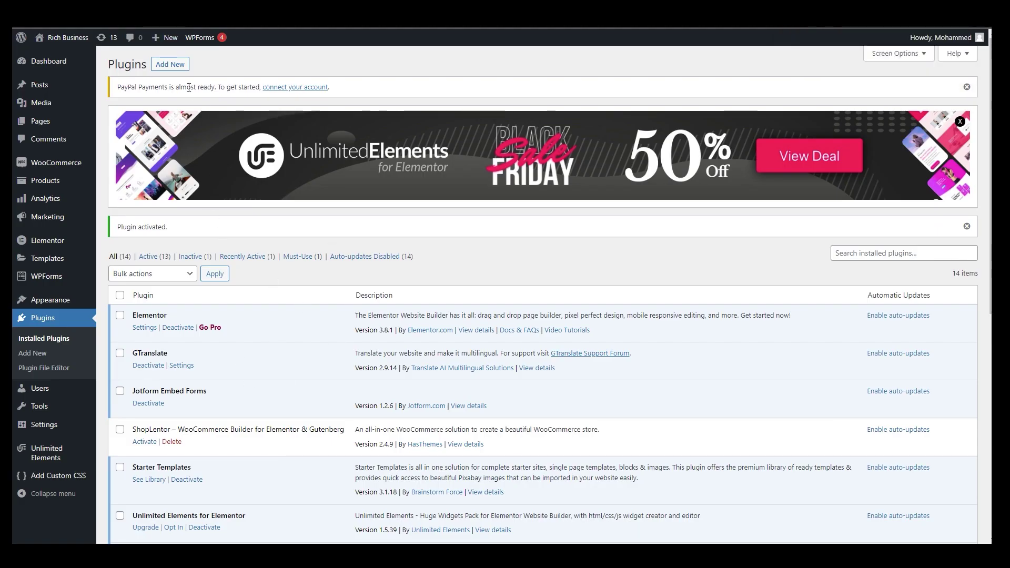
Step: Upload elementor-addon-components_v198.zip from Downloads through Upload Plugin and install it
left_click(168, 65)
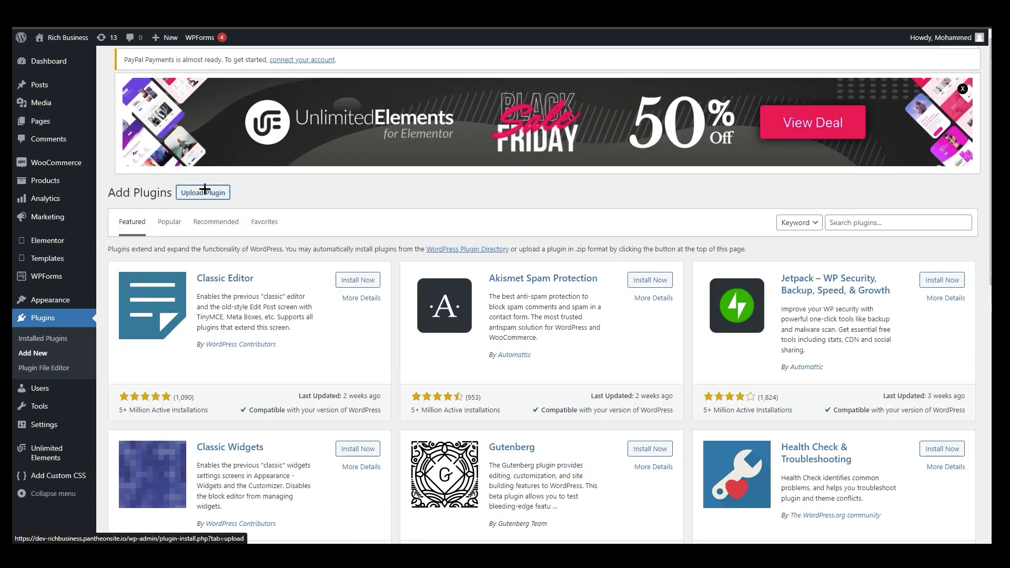
left_click(203, 192)
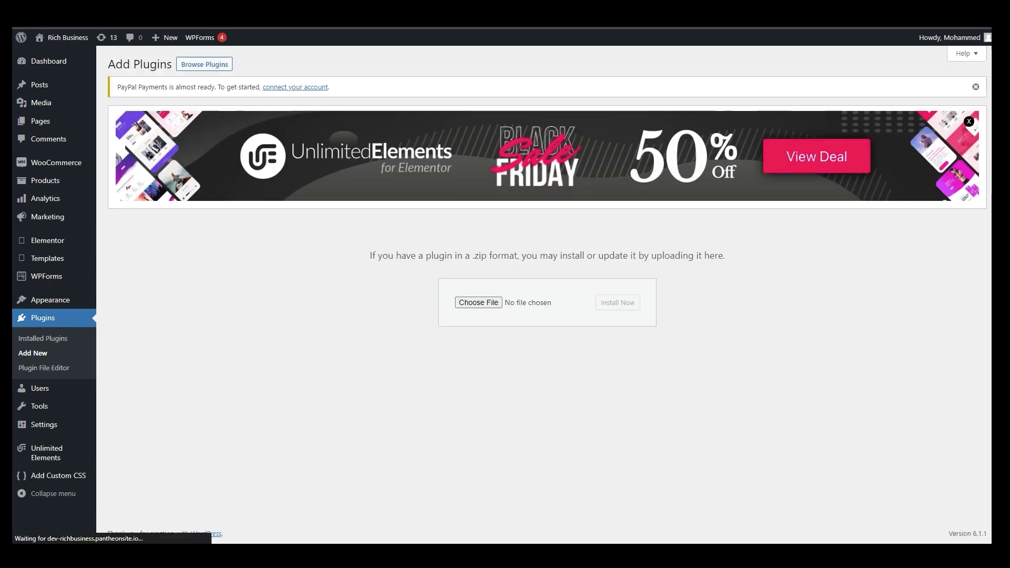
key("alt+Tab")
left_click_drag(300, 304, 476, 302)
left_click(617, 298)
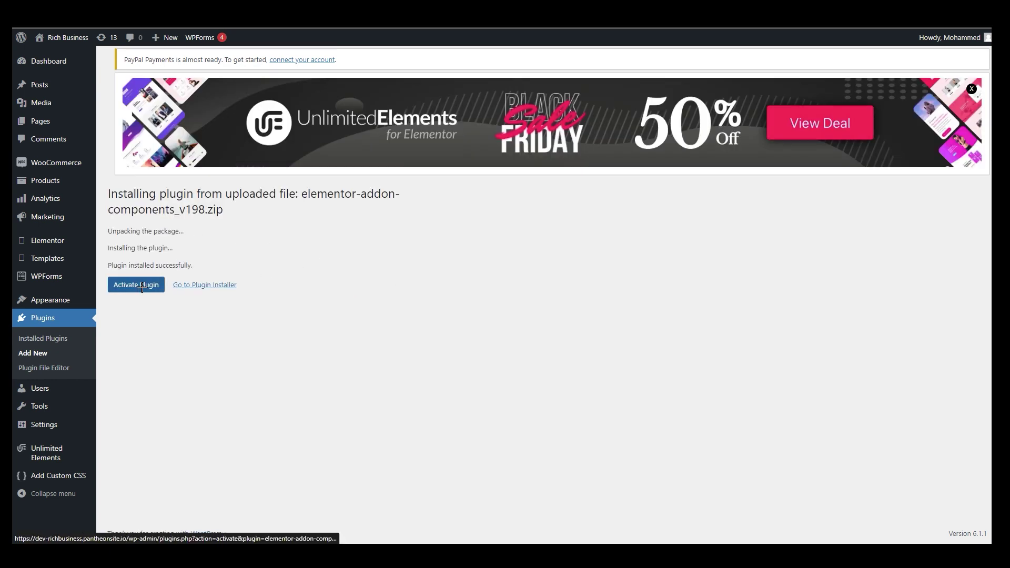
Step: Activate Elementor Addon Components and confirm it is active in the Plugins list
left_click(120, 286)
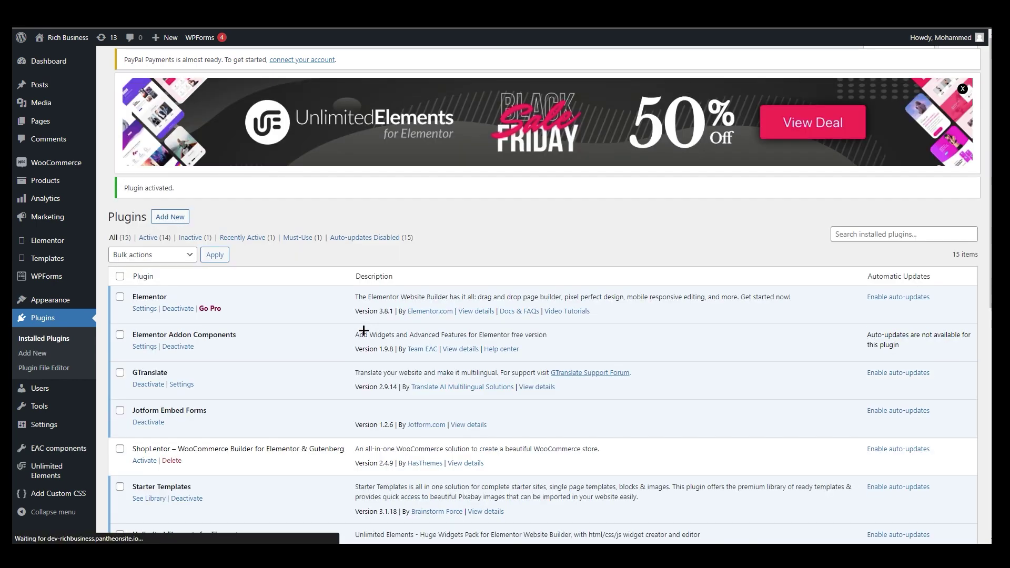
scroll(295, 312, "down", 2)
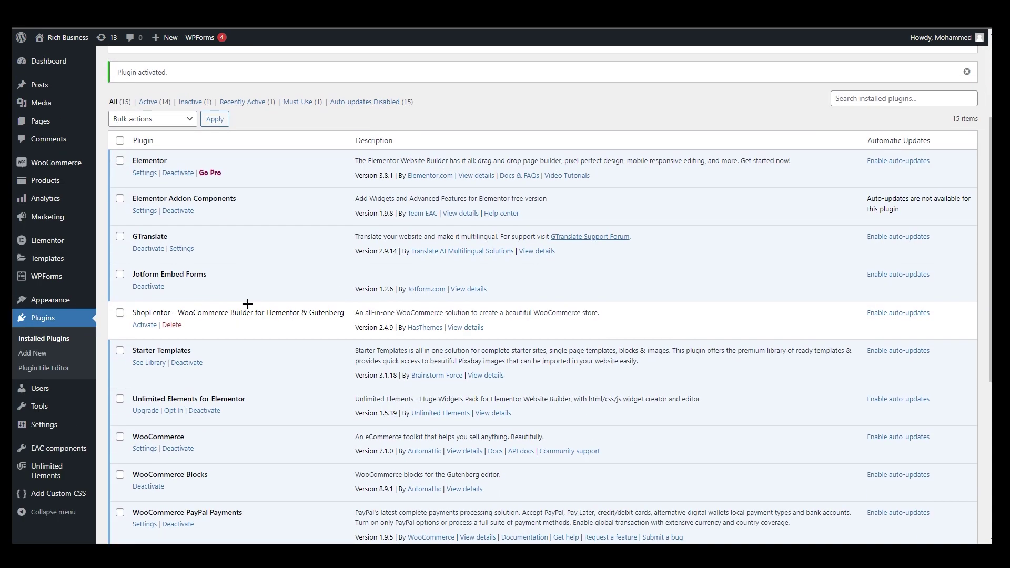
scroll(245, 303, "down", 3)
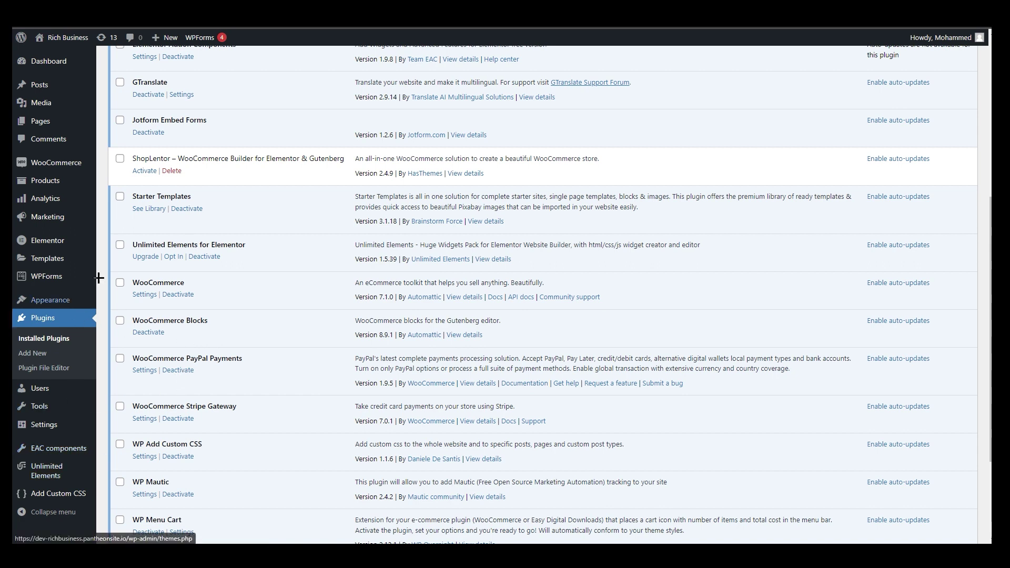
mouse_move(56, 120)
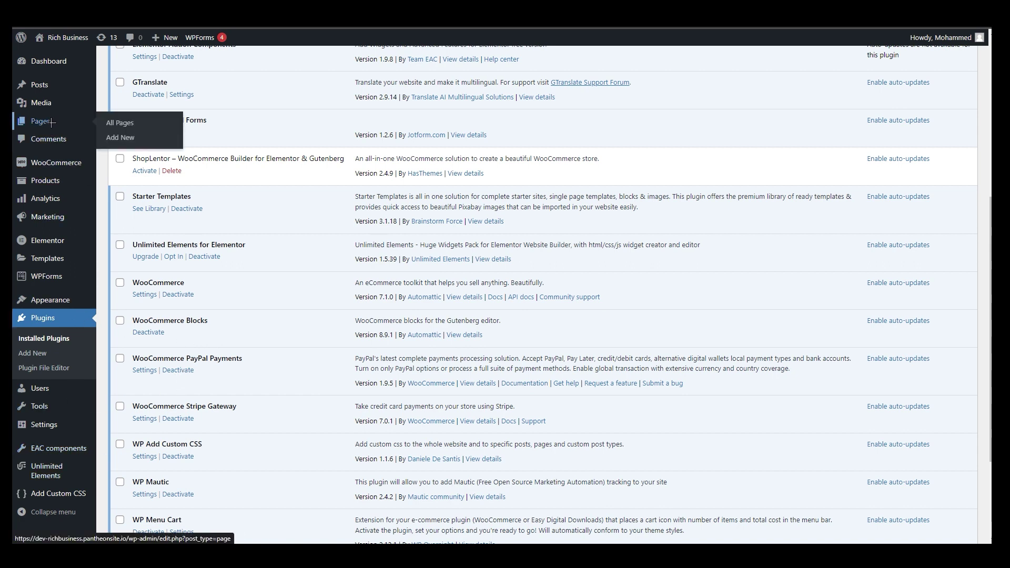
Step: Create a new page, paste the .color-blue/.color-green rules into its Custom CSS, and edit it with Elementor
left_click(122, 138)
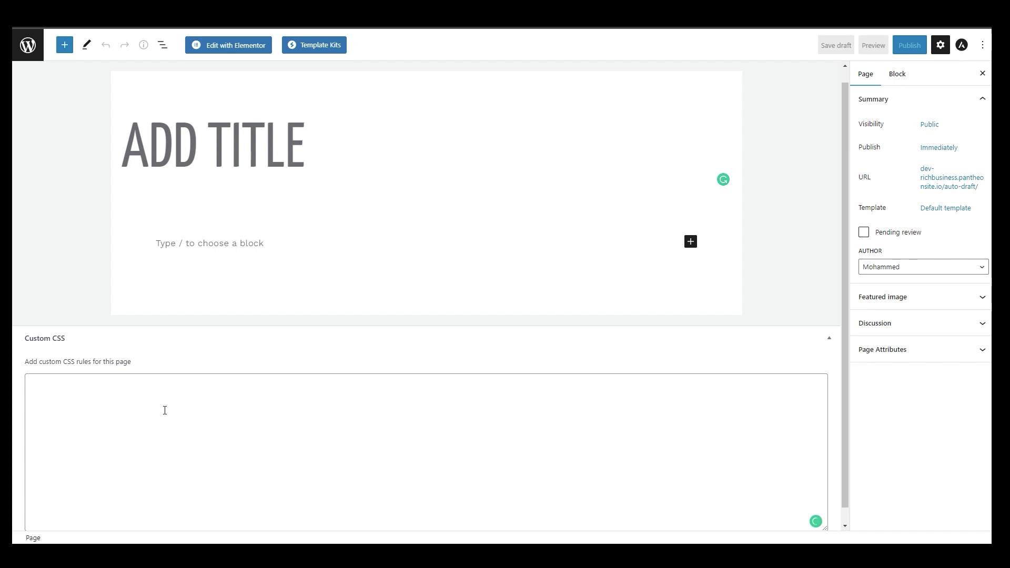
left_click(143, 402)
right_click(108, 397)
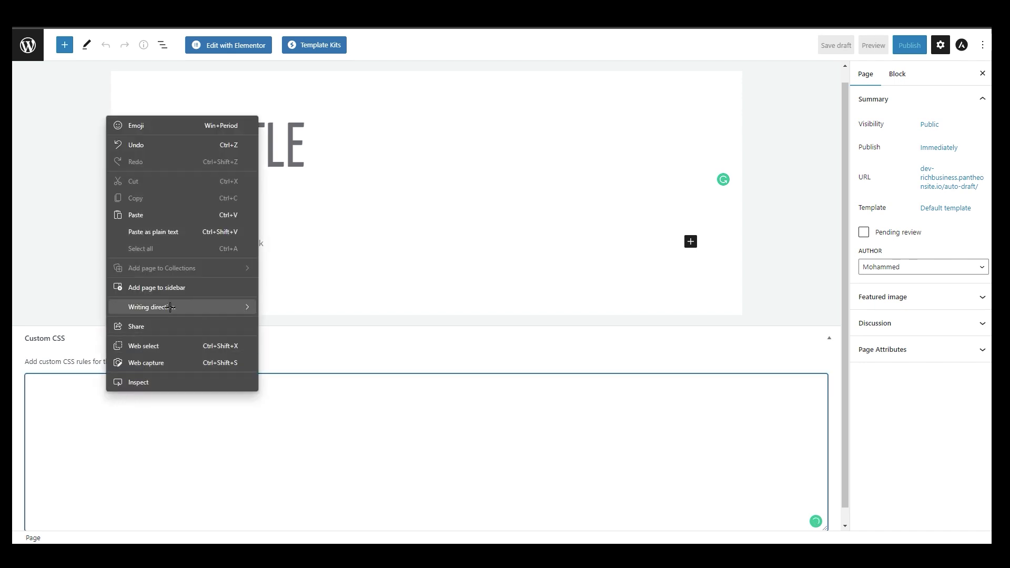
left_click(168, 213)
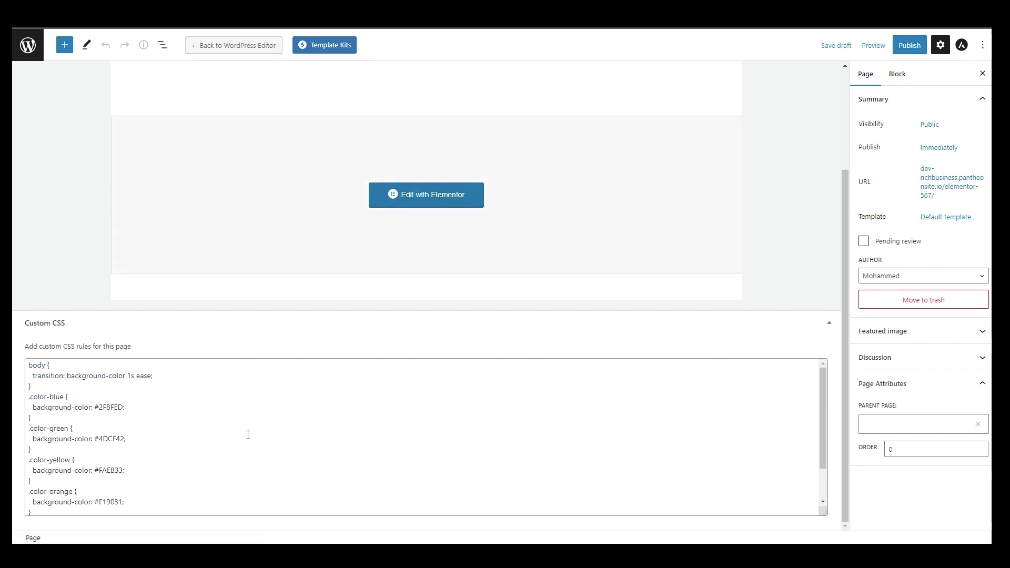
scroll(168, 452, "up", 3)
left_click(397, 331)
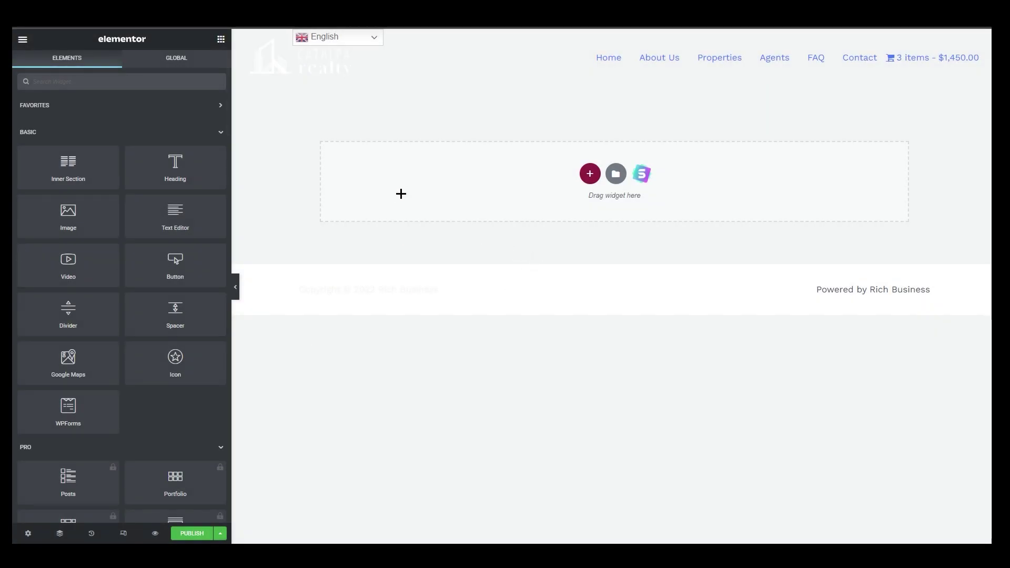
Step: Drop an HTML widget on the page, paste the jQuery scroll colour script, and publish
left_click(79, 81)
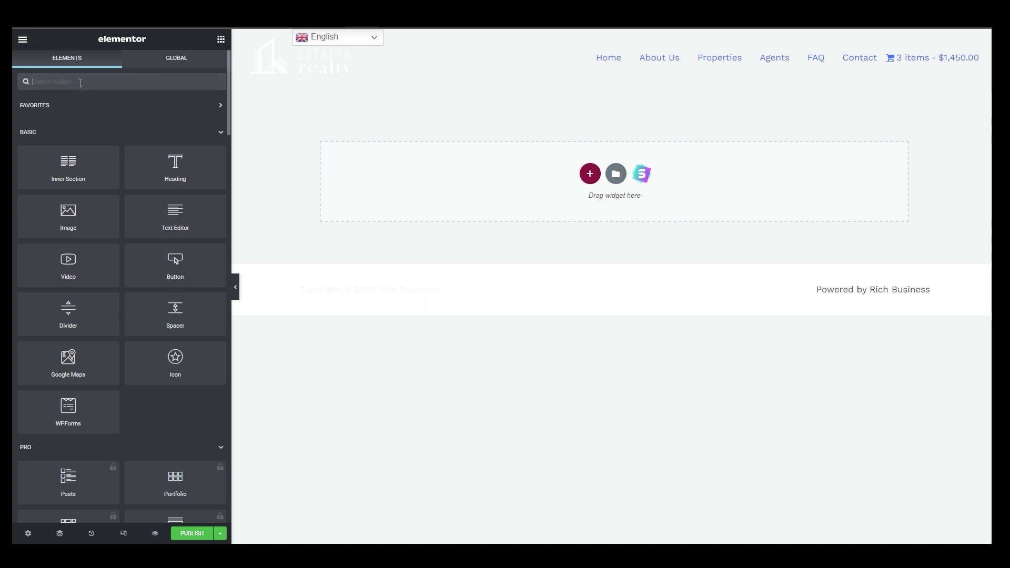
type("html")
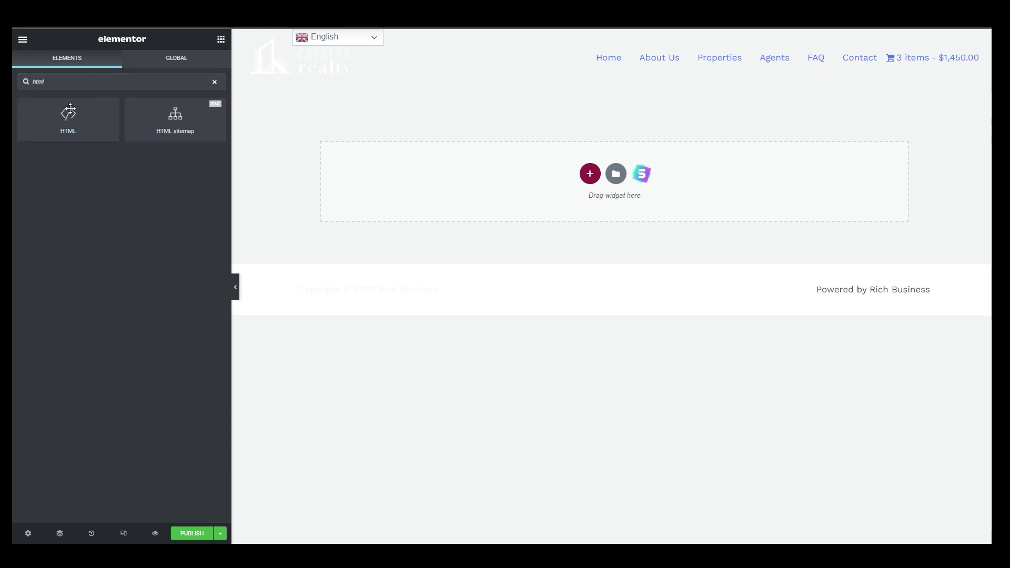
left_click_drag(66, 113, 496, 172)
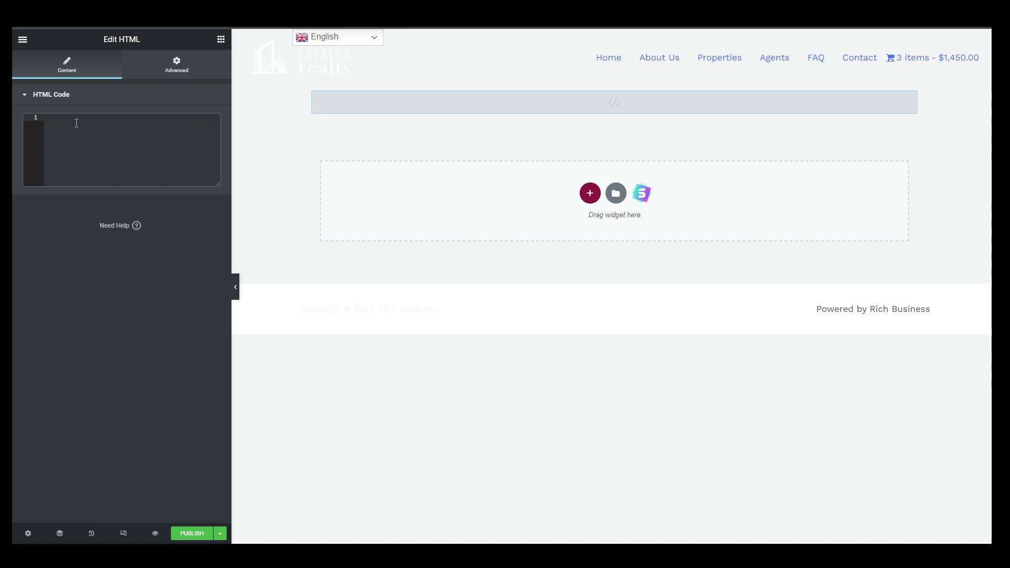
type("<script>jQuery(function($){     $(window).scroll(function() {    // selectors   var $window = $(window),     $body = $('body'),     $panel = $('.panel');    // Change 33% earlier than scroll position so colour is there when you arrive.   var scroll = $window.scrollTop() + ($window.height() / 3);    $panel.each(function () {     var $this = $(this);      // if position is within range of this panel.     // So position of (position of top of div <= scroll position) && (position of bottom of div > scroll position).     // Remember we set the scroll to 33% earlier in scroll var.     if ($this.position().top <= scroll && $this.position().top + $this.height() > scroll) {        // Remove all classes on body with color-       $body.removeClass(function (index, css) {         return (css.match (/(^|\\s)color-\\S+/g) || []).join(' ');       });        // Add class of currently active div       $body.addClass('color-' + $(this).data('color'));     }   });  }).scroll(); });</script>")
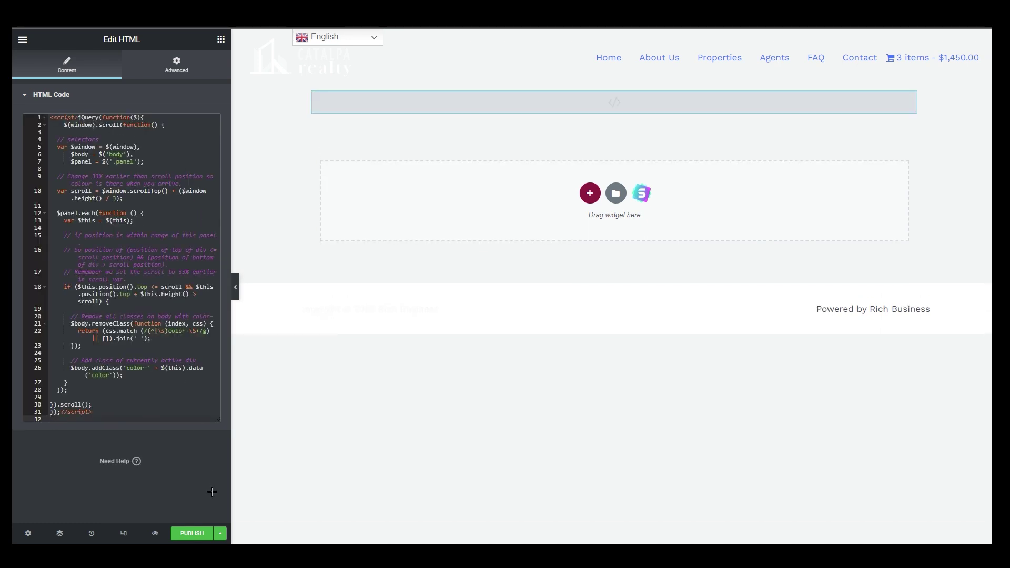
left_click(192, 533)
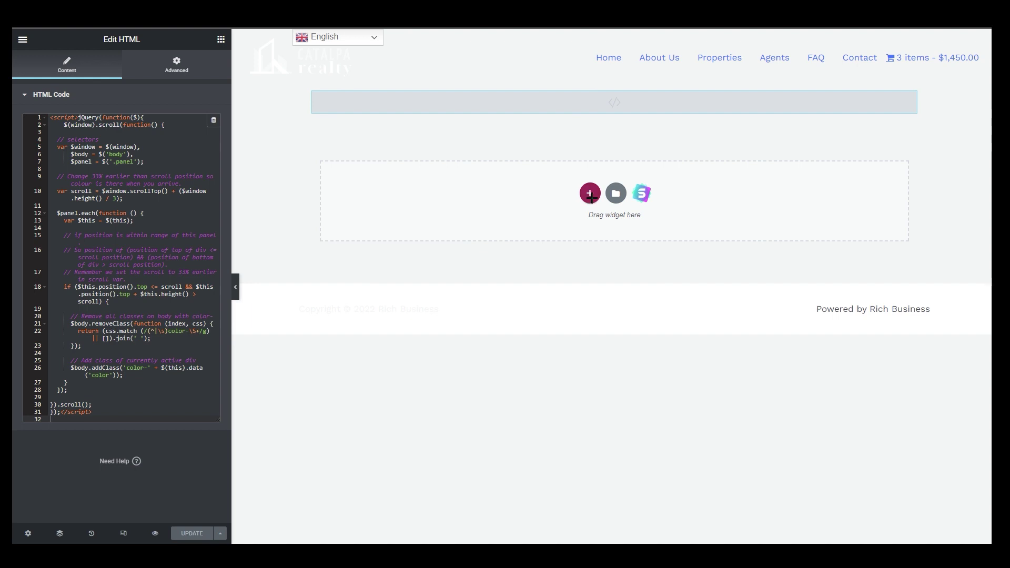
Step: Add a one-column section below the HTML widget with height Fit To Screen
left_click(590, 197)
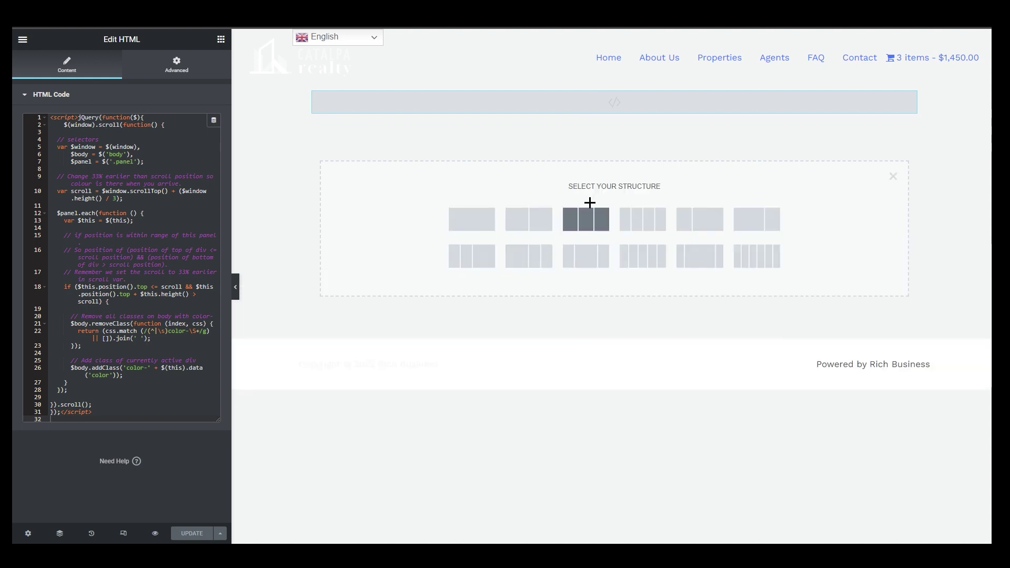
left_click(470, 218)
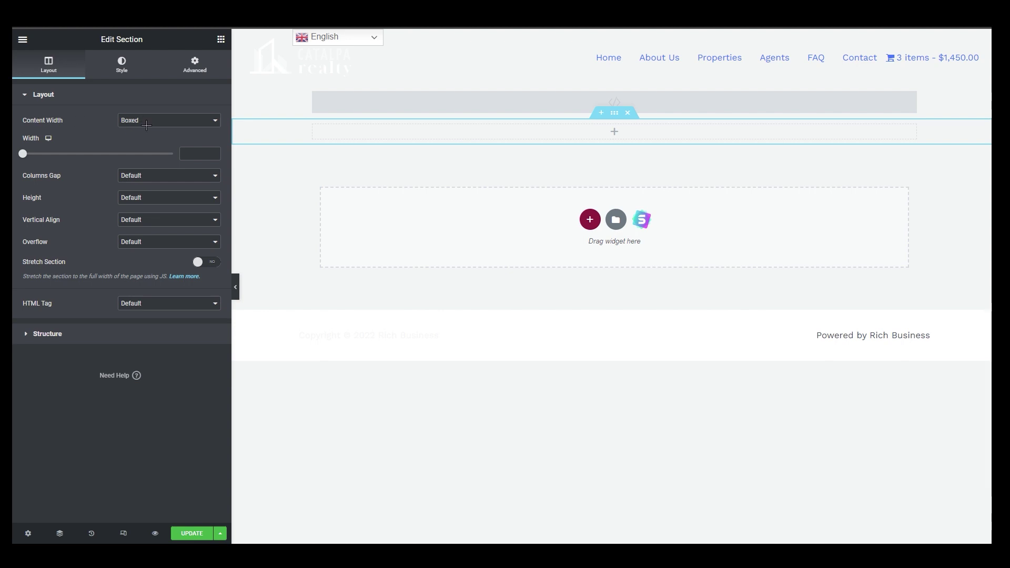
left_click(133, 198)
left_click(141, 219)
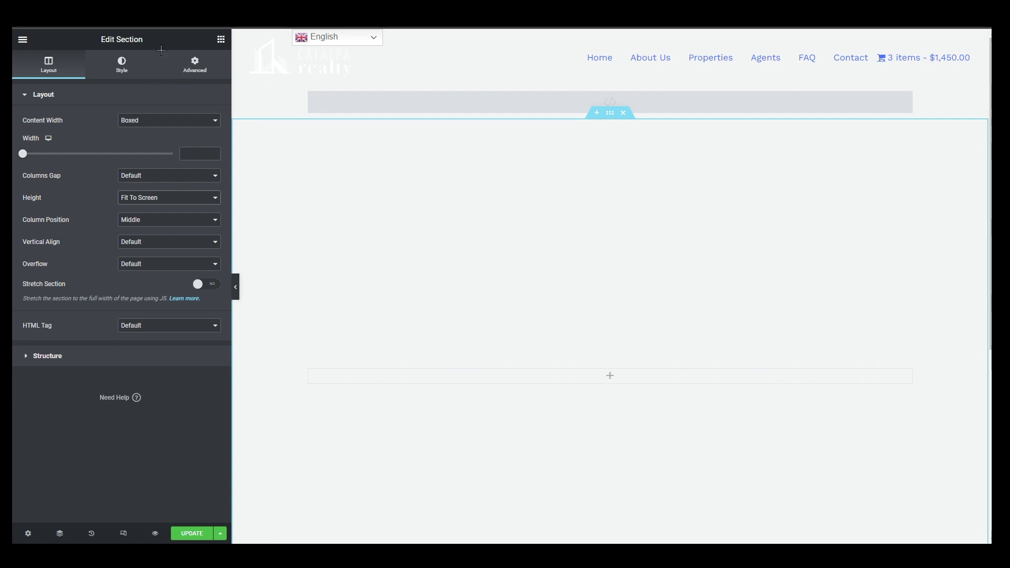
Step: Open the section's Advanced settings and its CSS class field
left_click(197, 70)
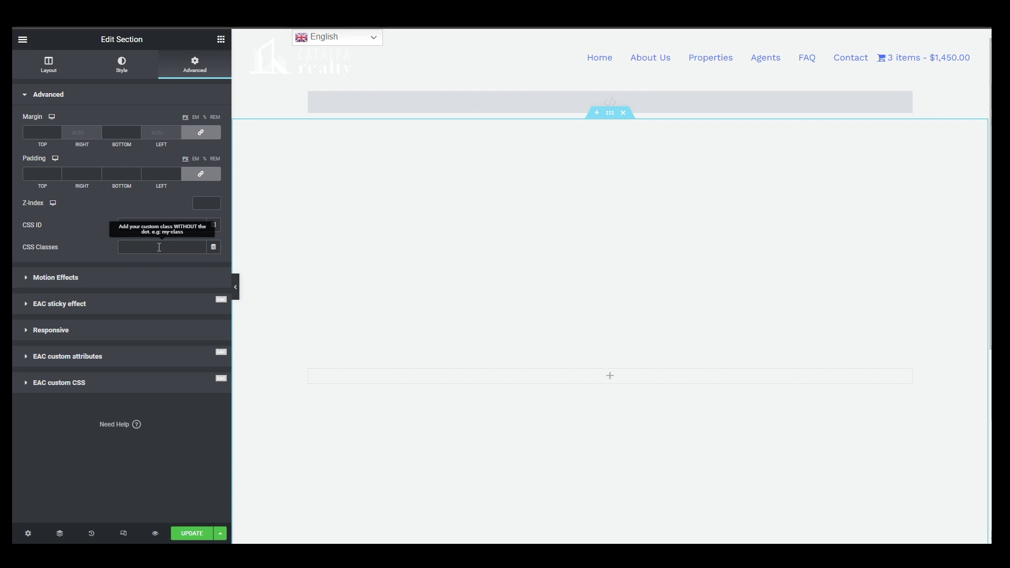
left_click(143, 246)
left_click(48, 64)
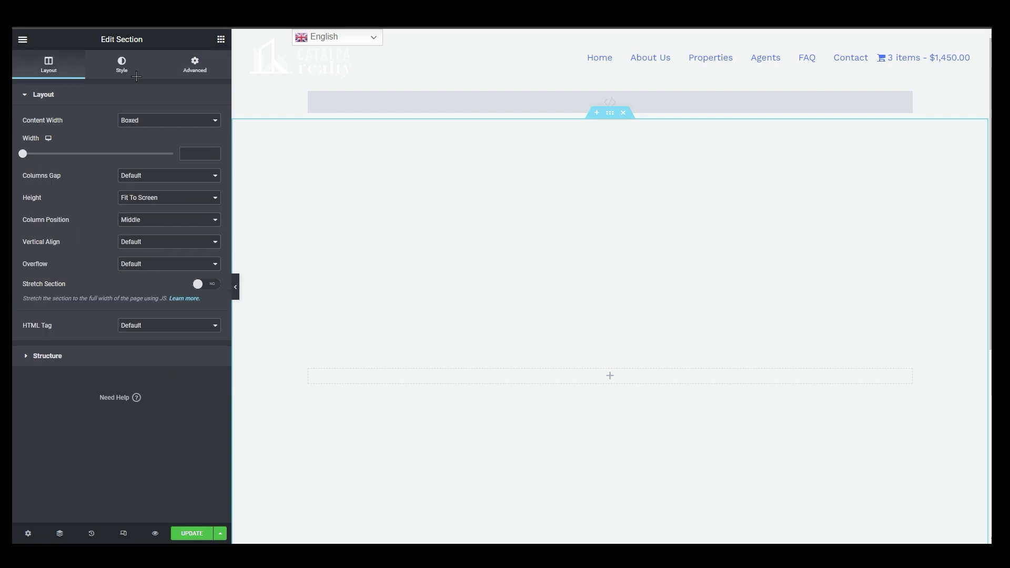
left_click(179, 63)
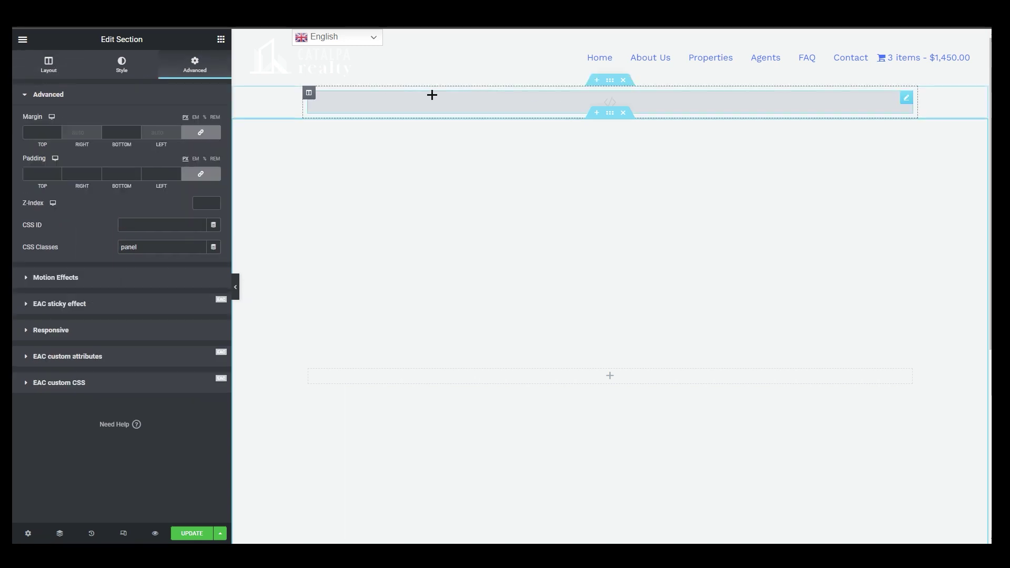
Step: Paste the custom attribute, correct it to data-color|blue, and update the page
left_click(78, 362)
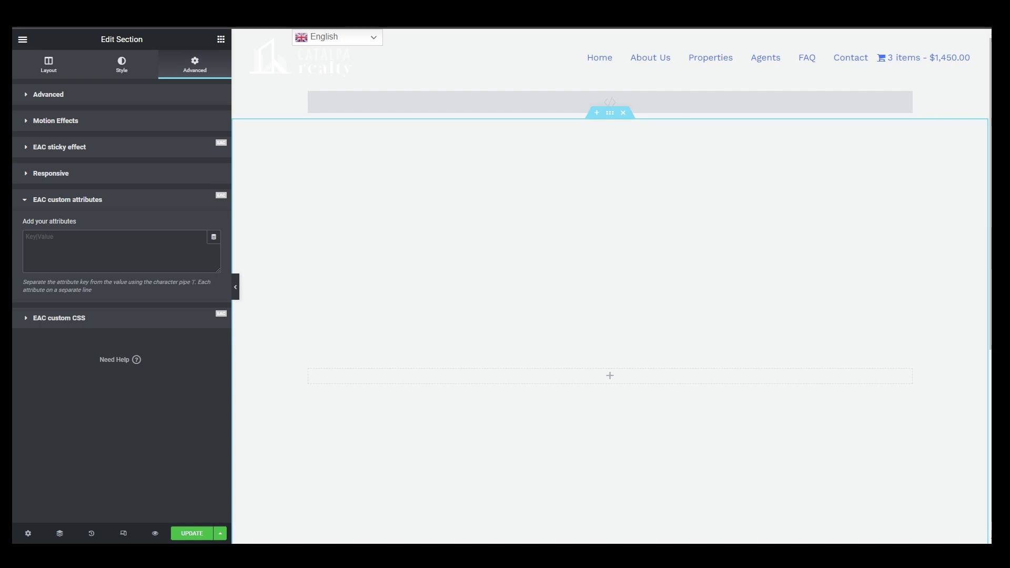
right_click(72, 252)
left_click(115, 351)
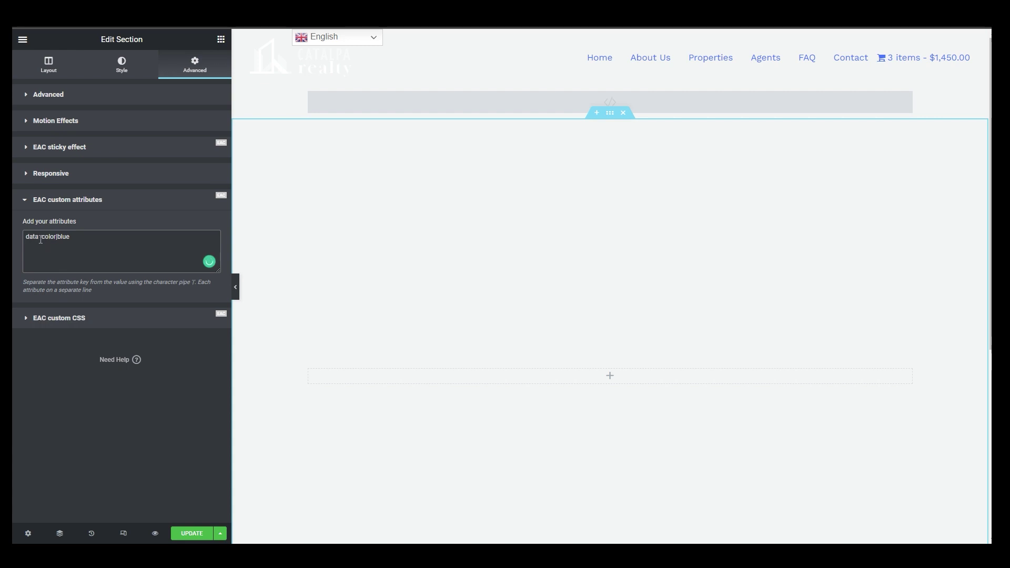
key("BackSpace")
left_click_drag(69, 237, 28, 239)
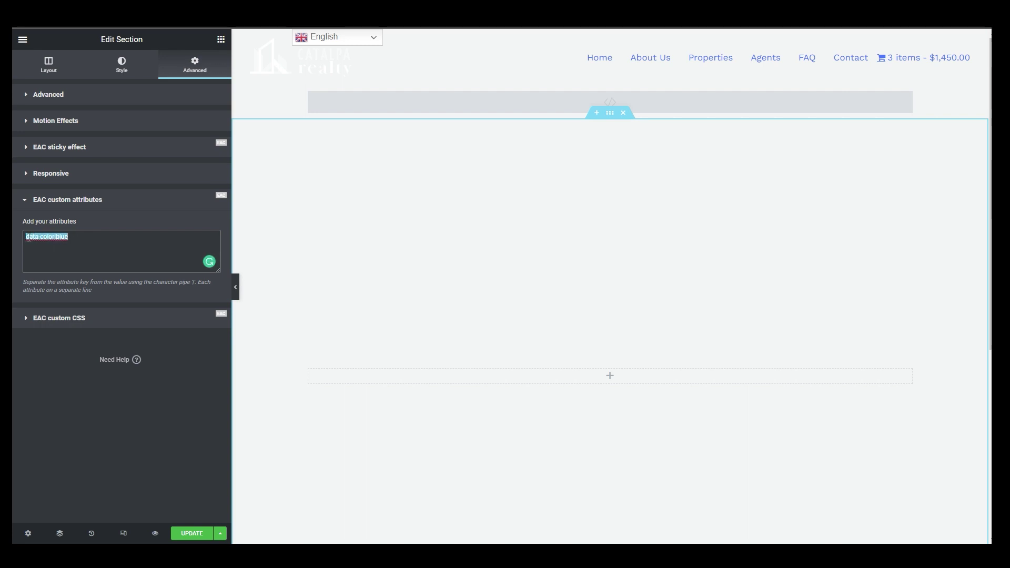
left_click(68, 250)
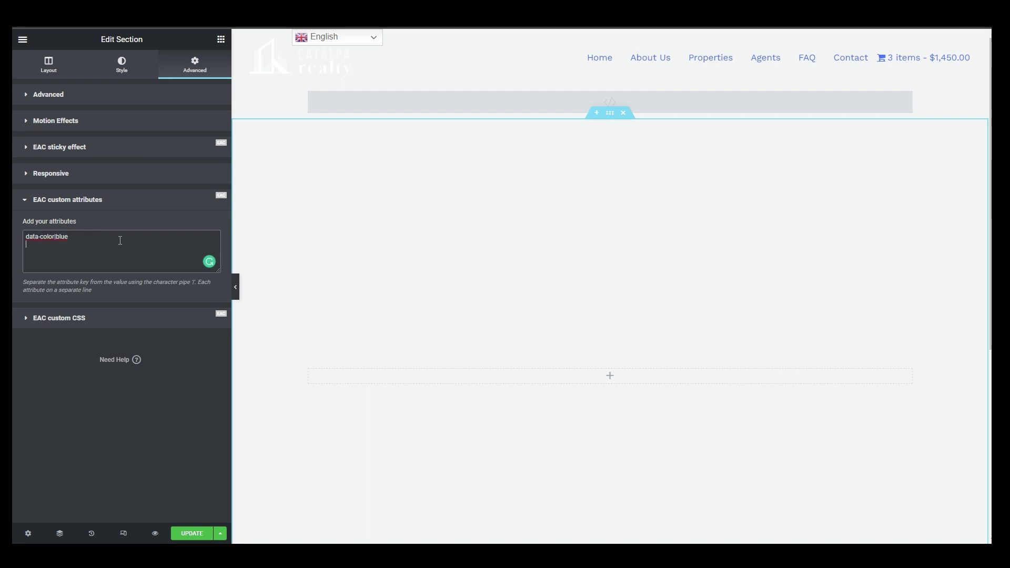
left_click(192, 533)
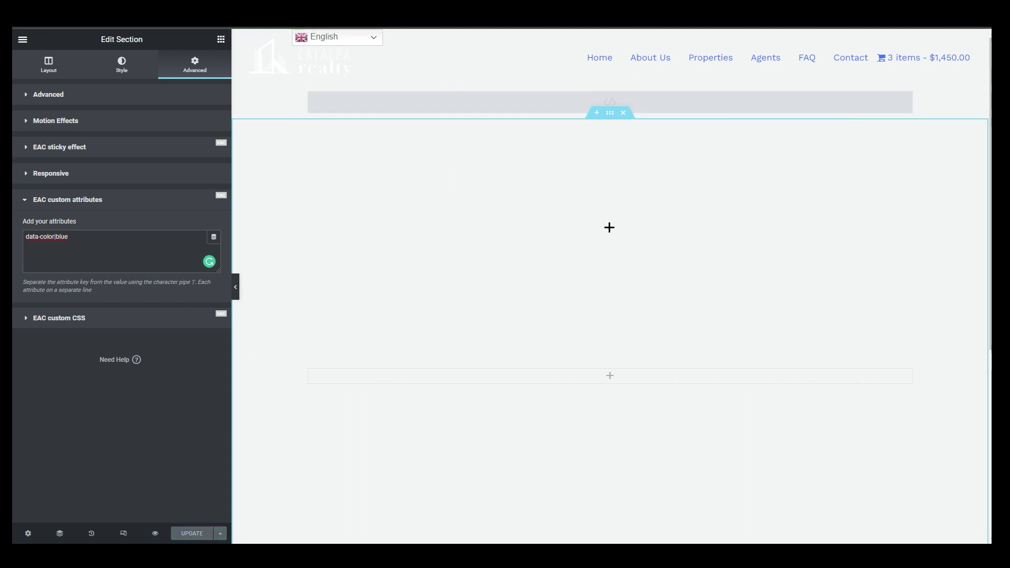
Step: Duplicate the full-screen section
scroll(514, 331, "down", 4)
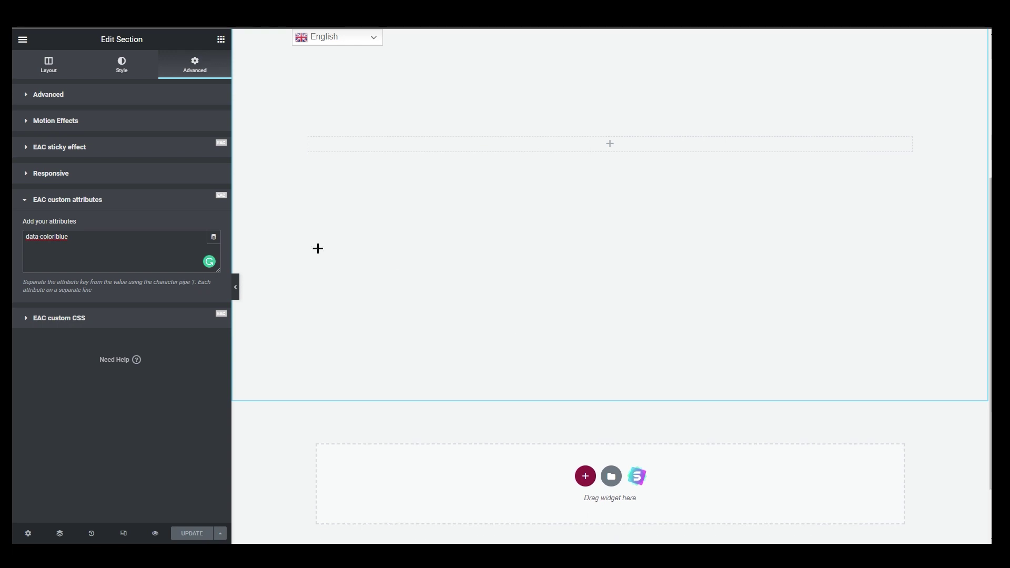
scroll(543, 289, "up", 4)
scroll(568, 228, "down", 1)
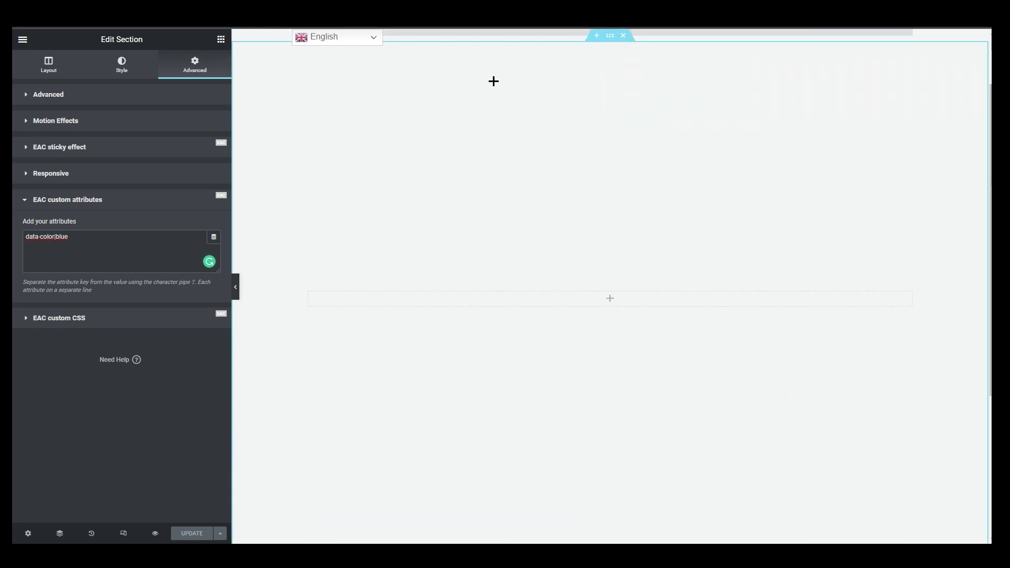
scroll(615, 105, "up", 1)
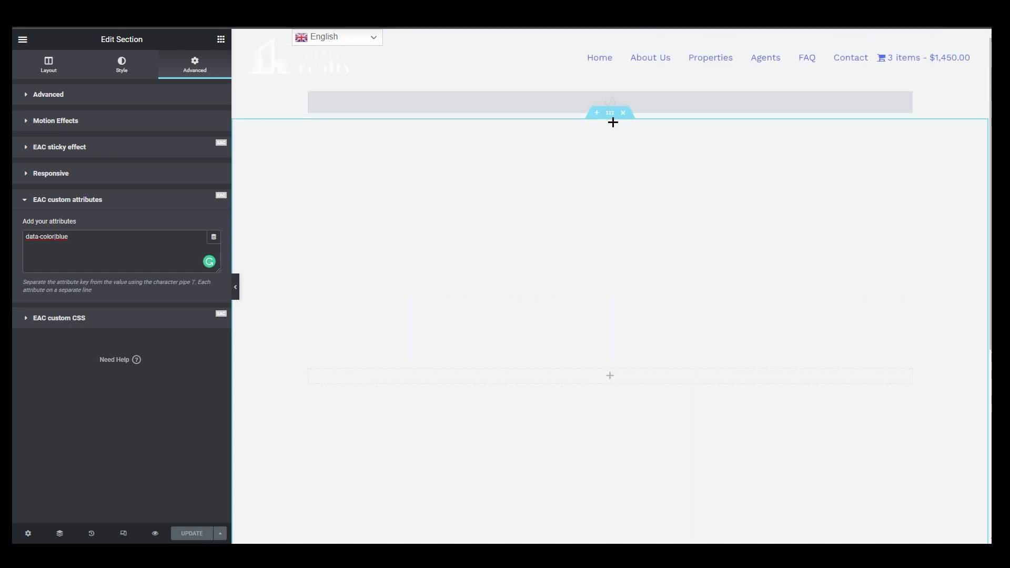
right_click(610, 84)
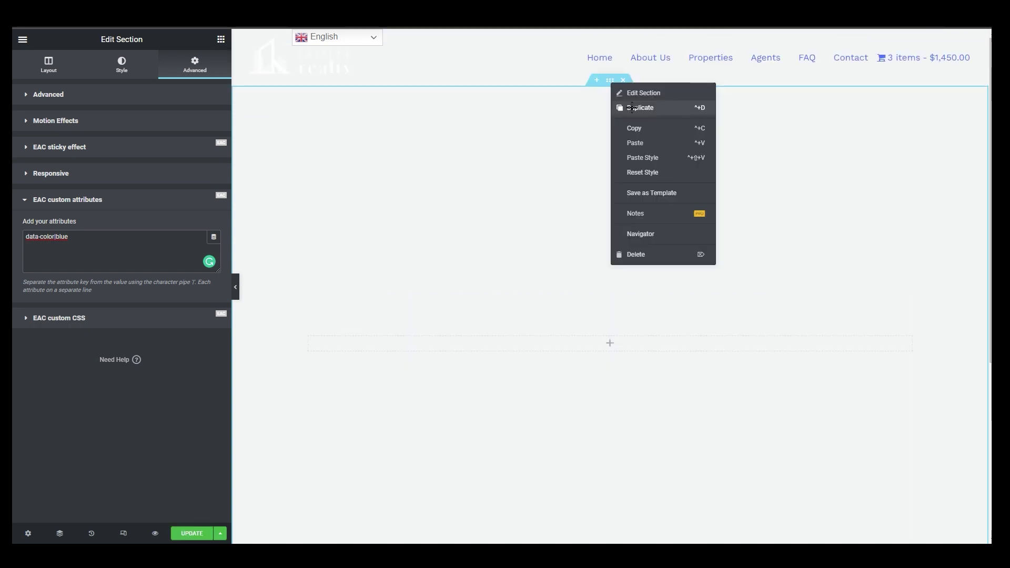
left_click(632, 107)
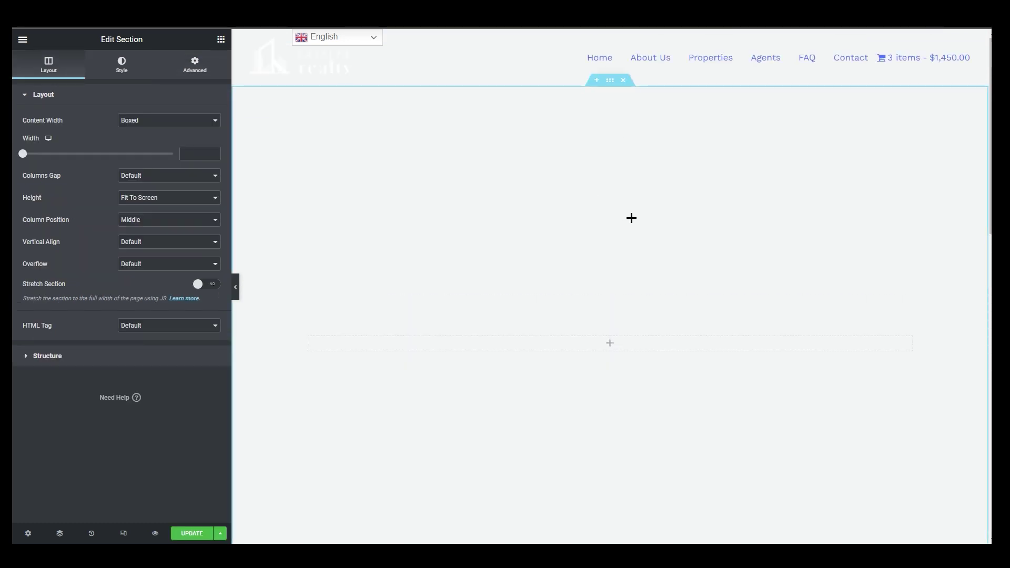
Step: Change the copy's custom attribute to data-color|green and update the page
scroll(634, 219, "down", 5)
scroll(634, 219, "down", 5)
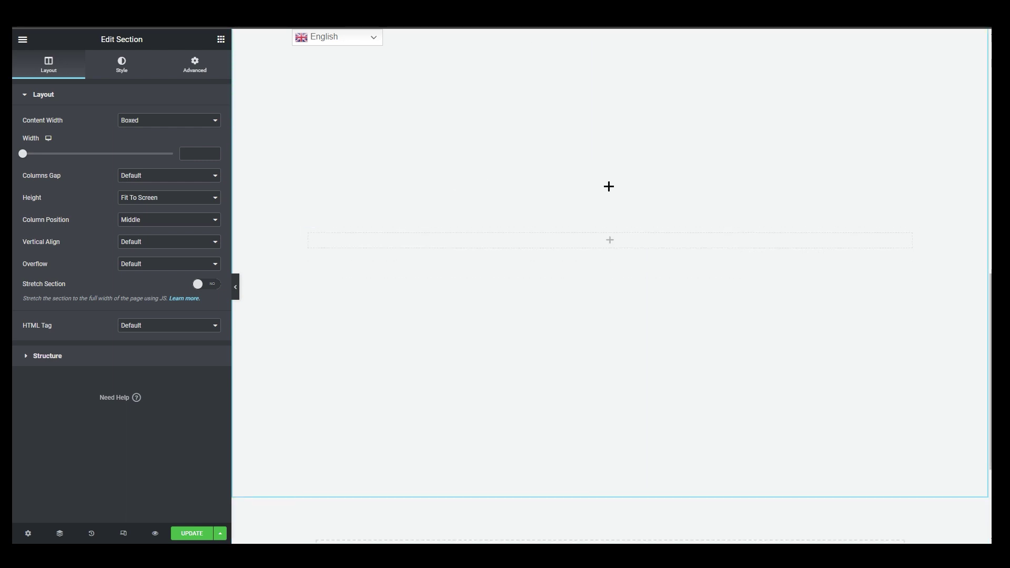
scroll(605, 263, "down", 3)
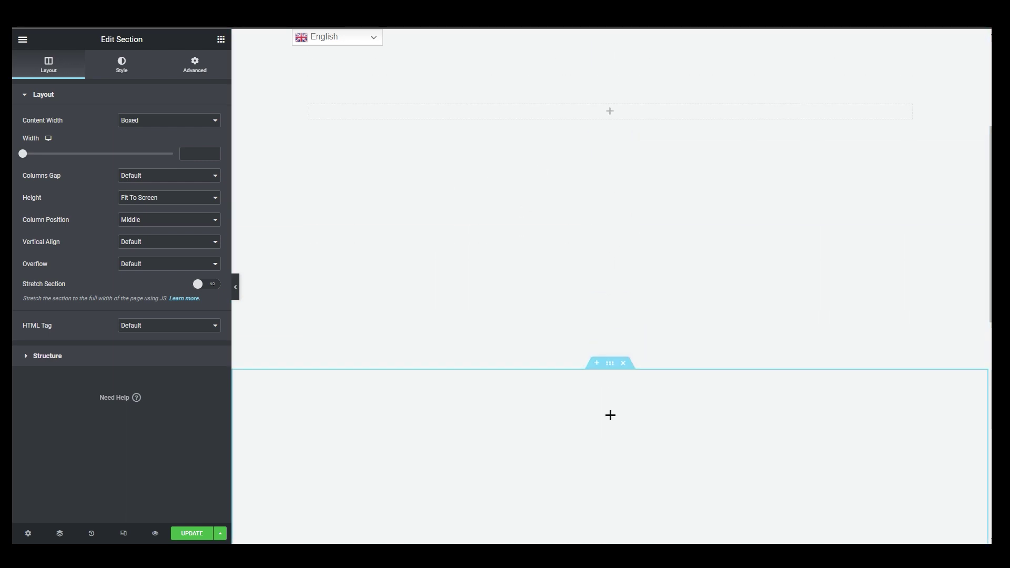
scroll(608, 415, "down", 3)
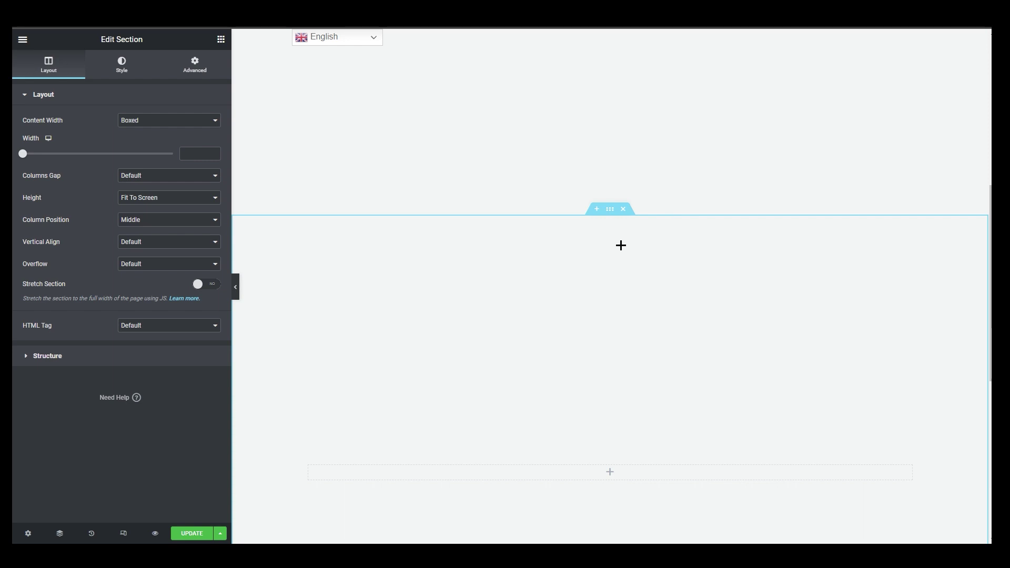
left_click(193, 73)
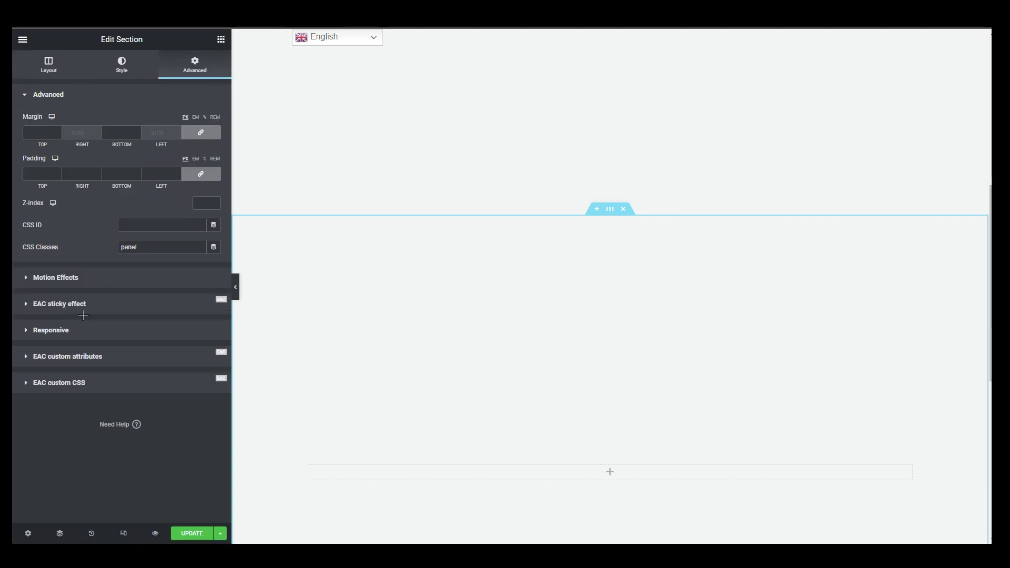
left_click(70, 356)
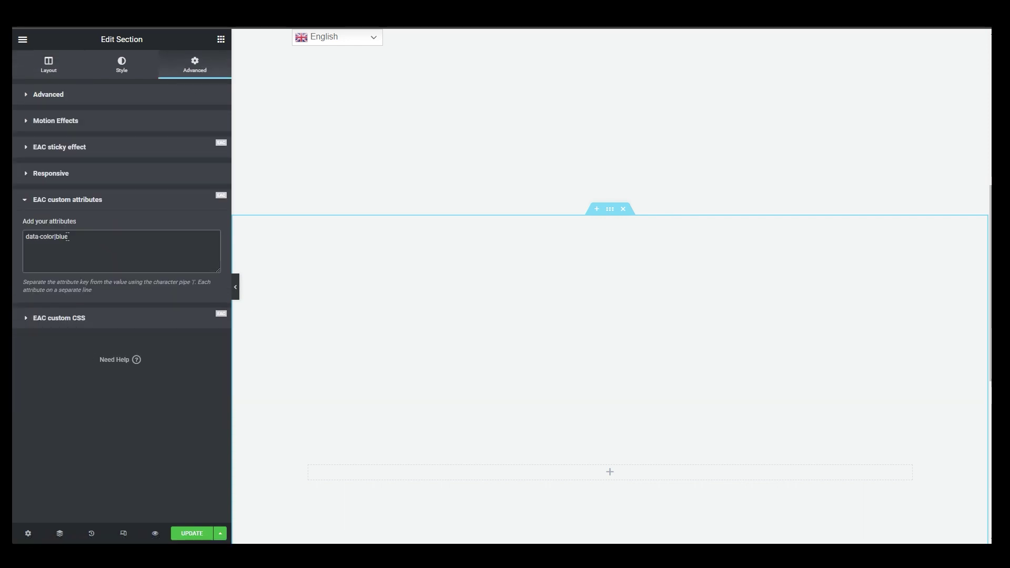
left_click_drag(69, 237, 57, 237)
type("green")
left_click(192, 533)
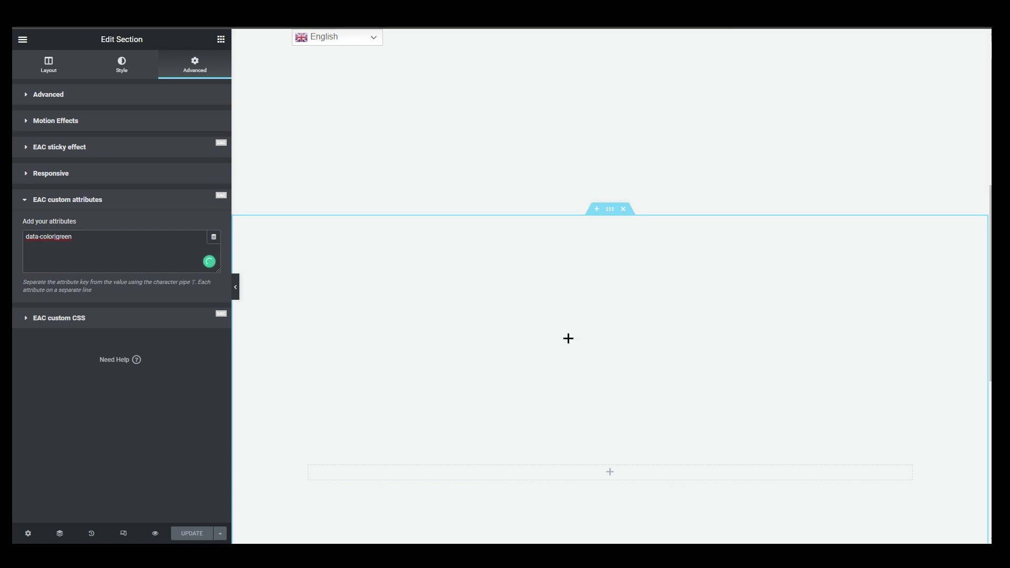
Step: Review the first section's custom attributes
scroll(541, 358, "up", 5)
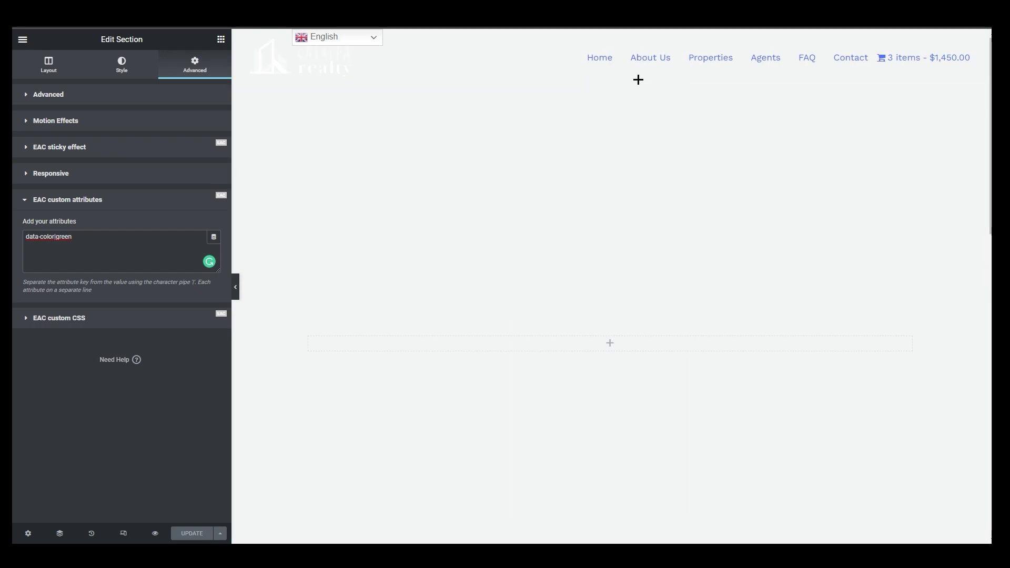
left_click(607, 82)
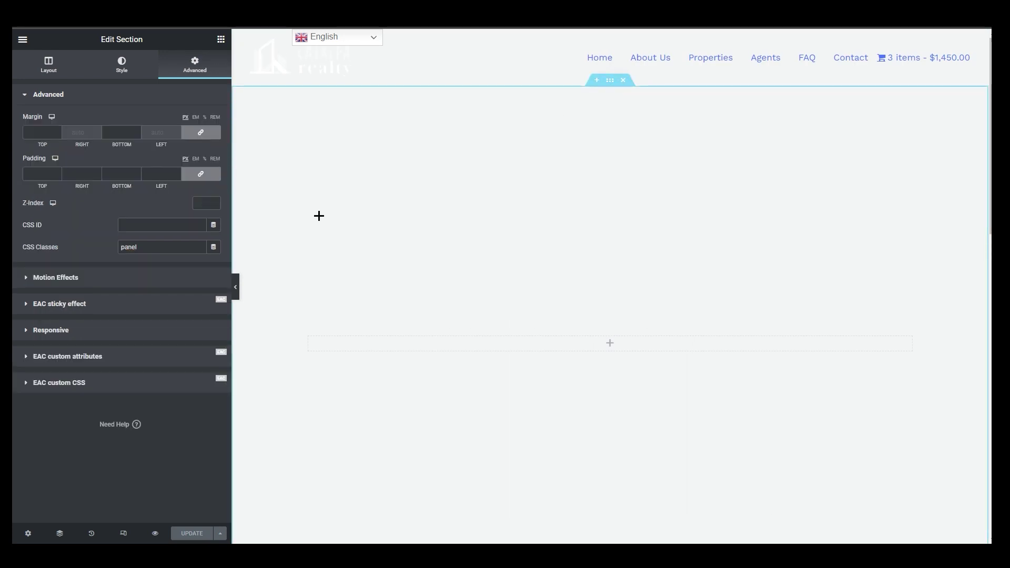
left_click(79, 356)
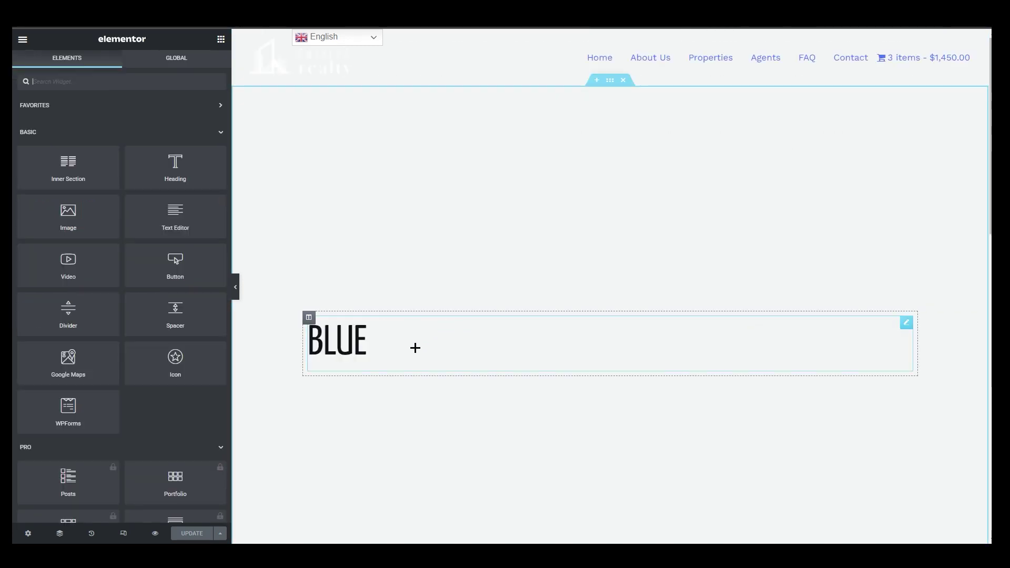
scroll(382, 320, "down", 7)
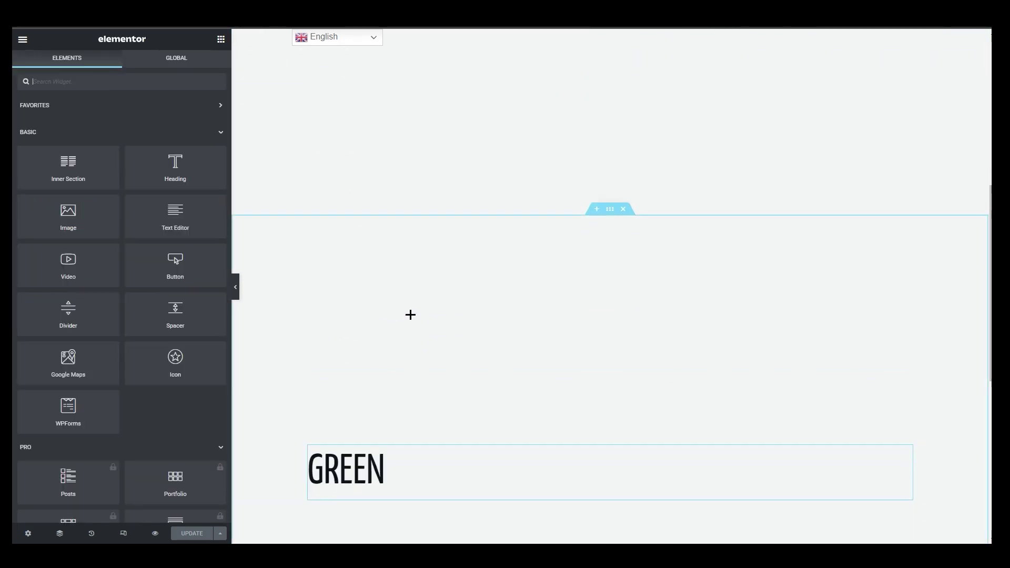
scroll(463, 300, "up", 6)
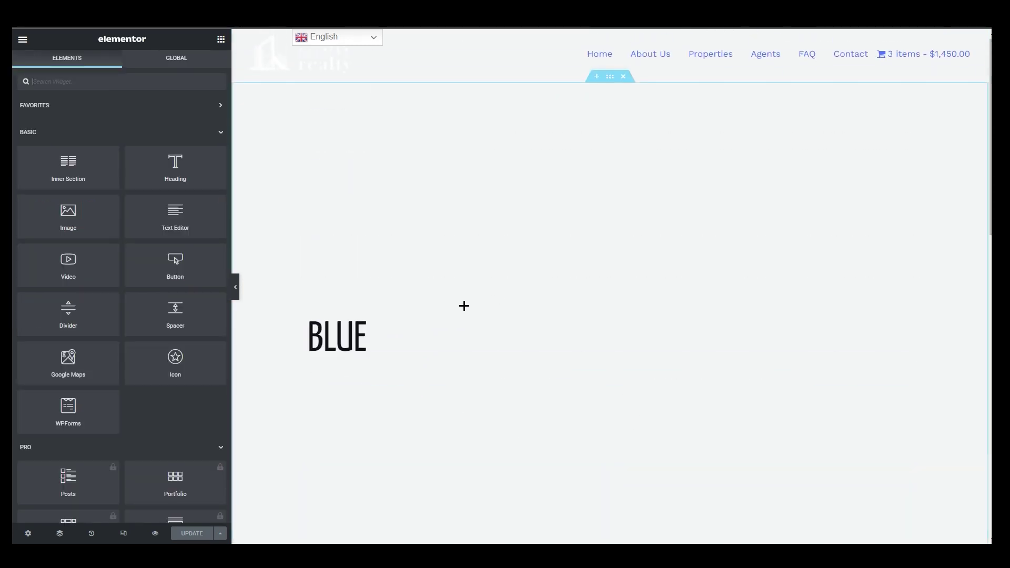
scroll(491, 347, "down", 3)
scroll(463, 288, "up", 3)
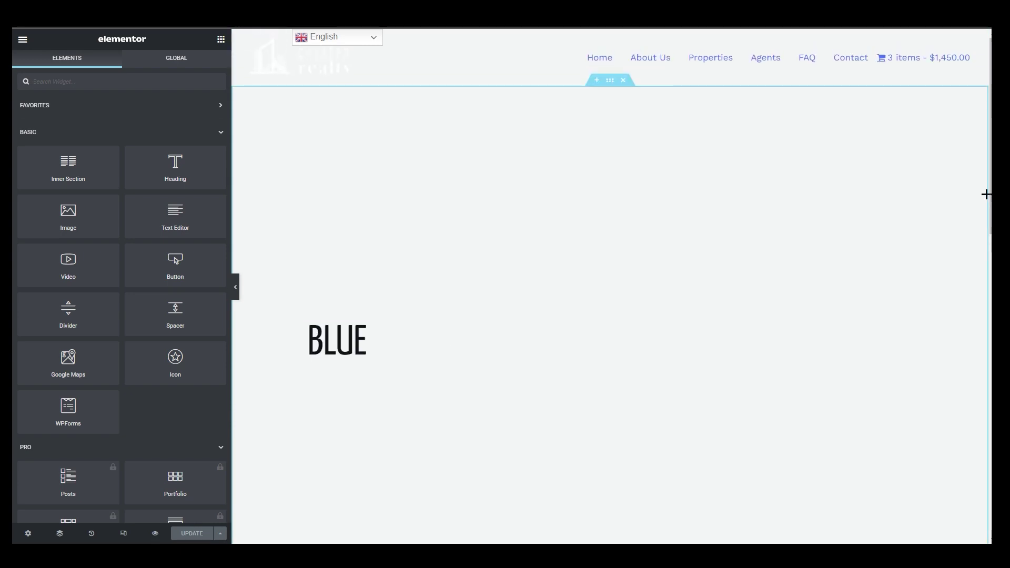
scroll(985, 194, "down", 6)
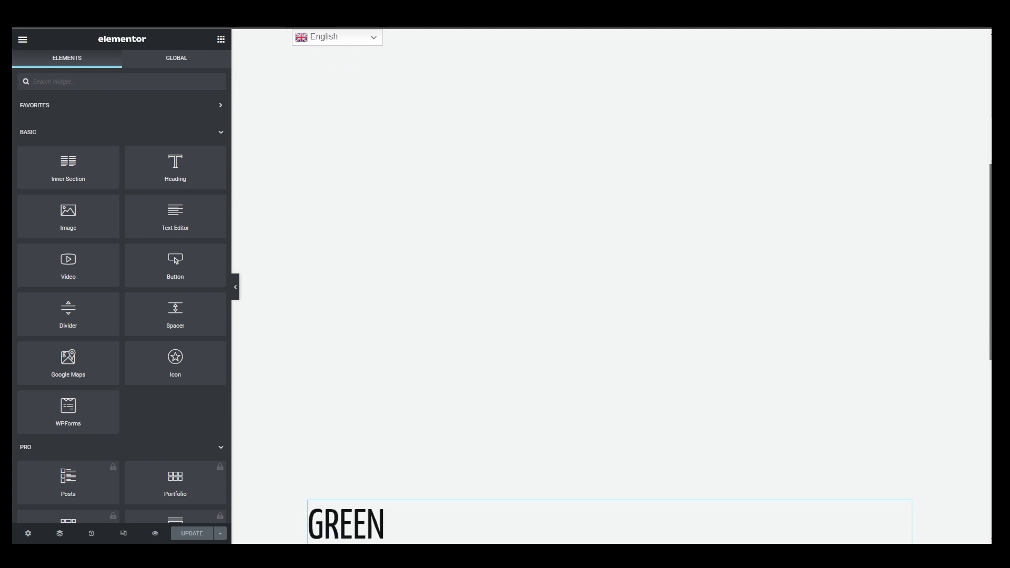
scroll(513, 273, "down", 5)
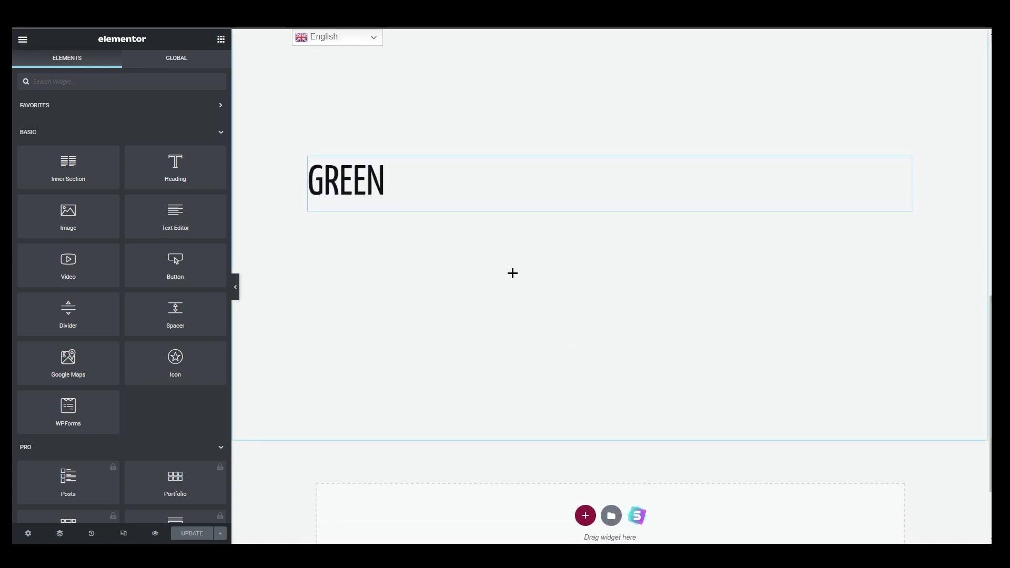
scroll(361, 442, "up", 10)
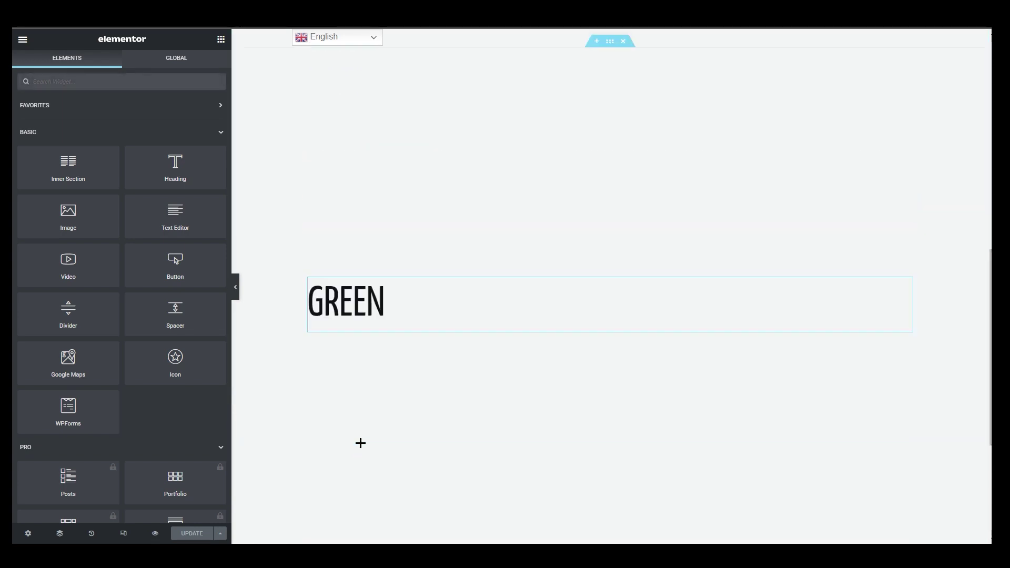